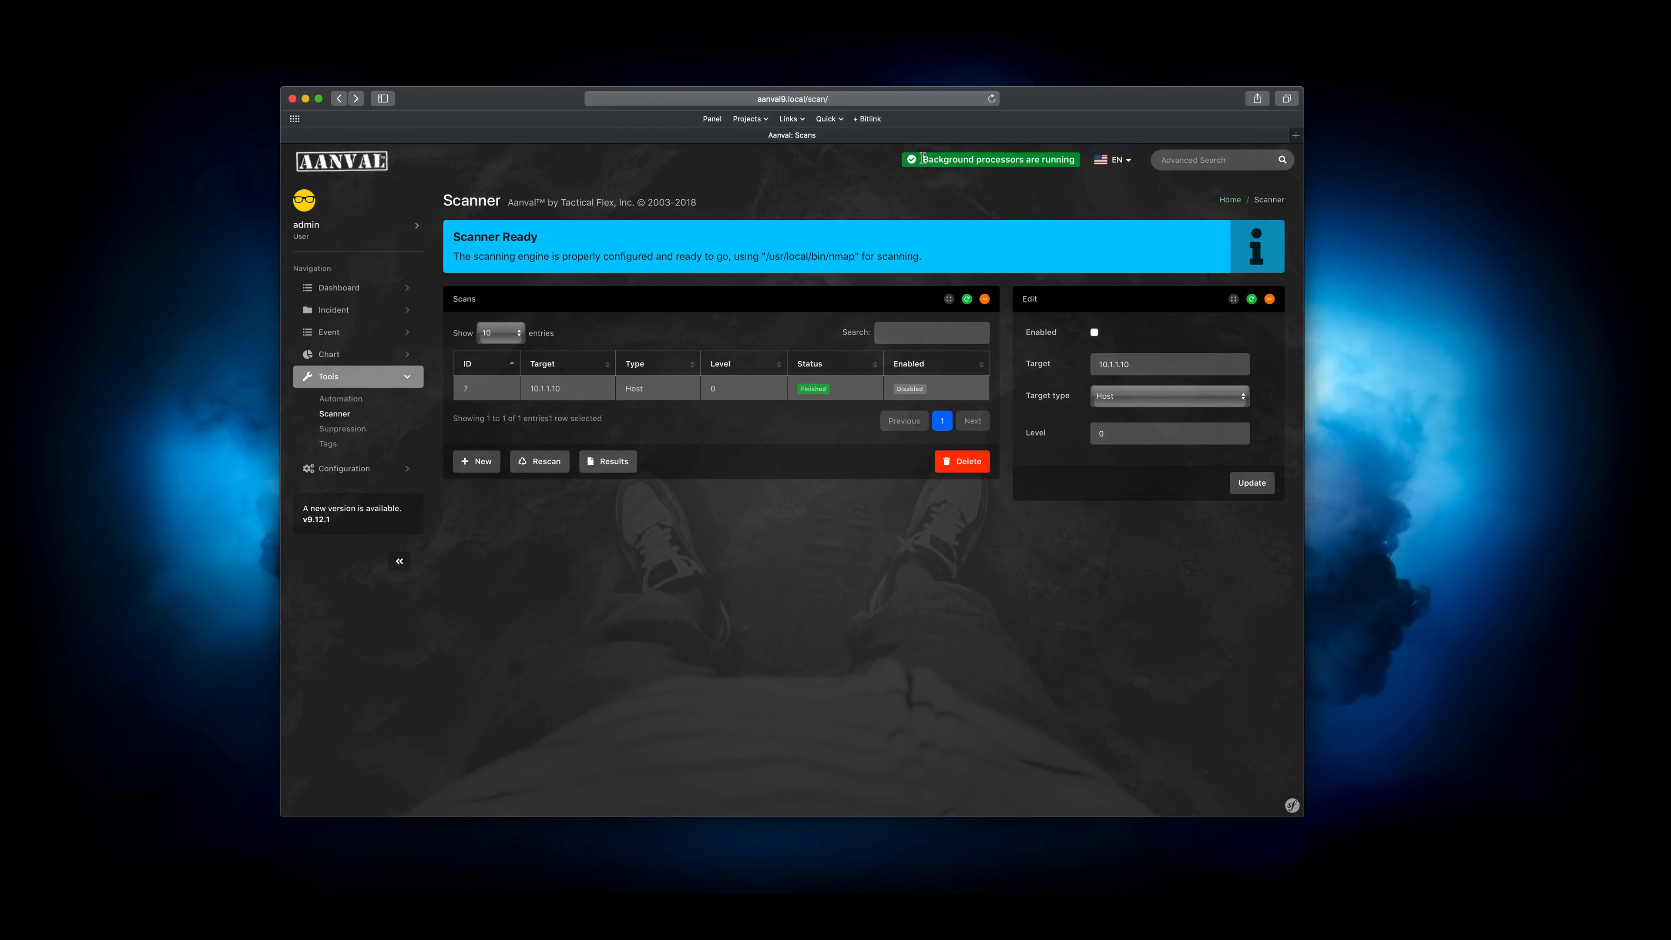
{"action": "left_click_drag", "start_coordinate": [922, 159], "coordinate": [1075, 159]}
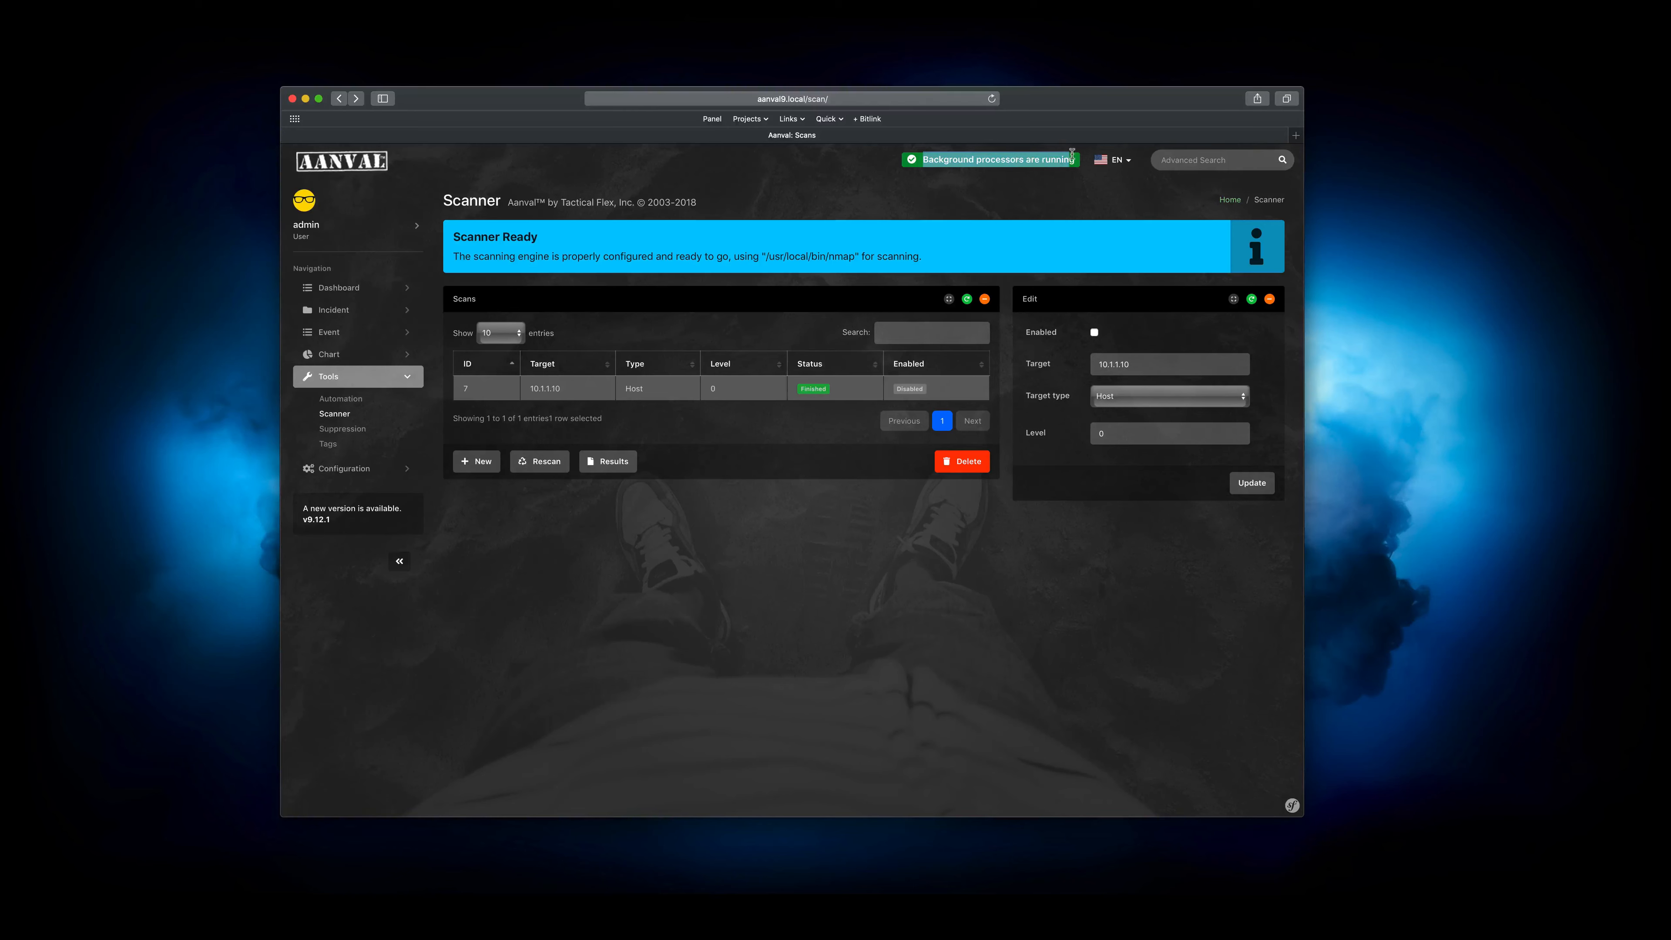
{"action": "left_click", "coordinate": [1075, 159]}
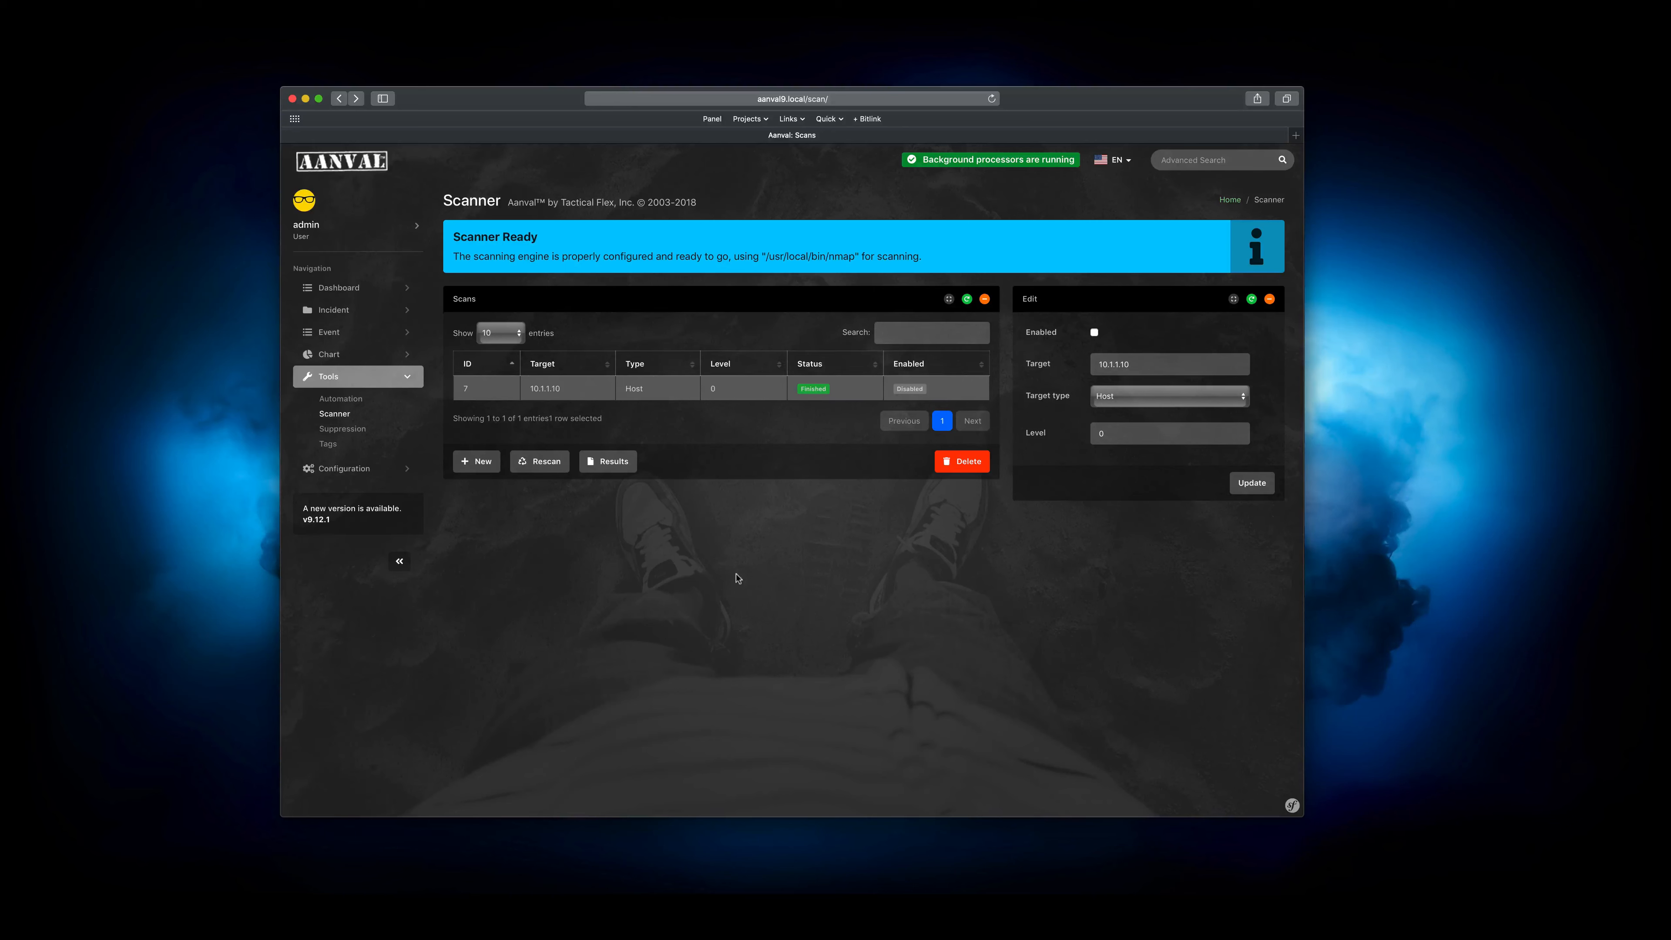
Add a new scan entry and select it in the scan list for editing
{"action": "left_click", "coordinate": [480, 463]}
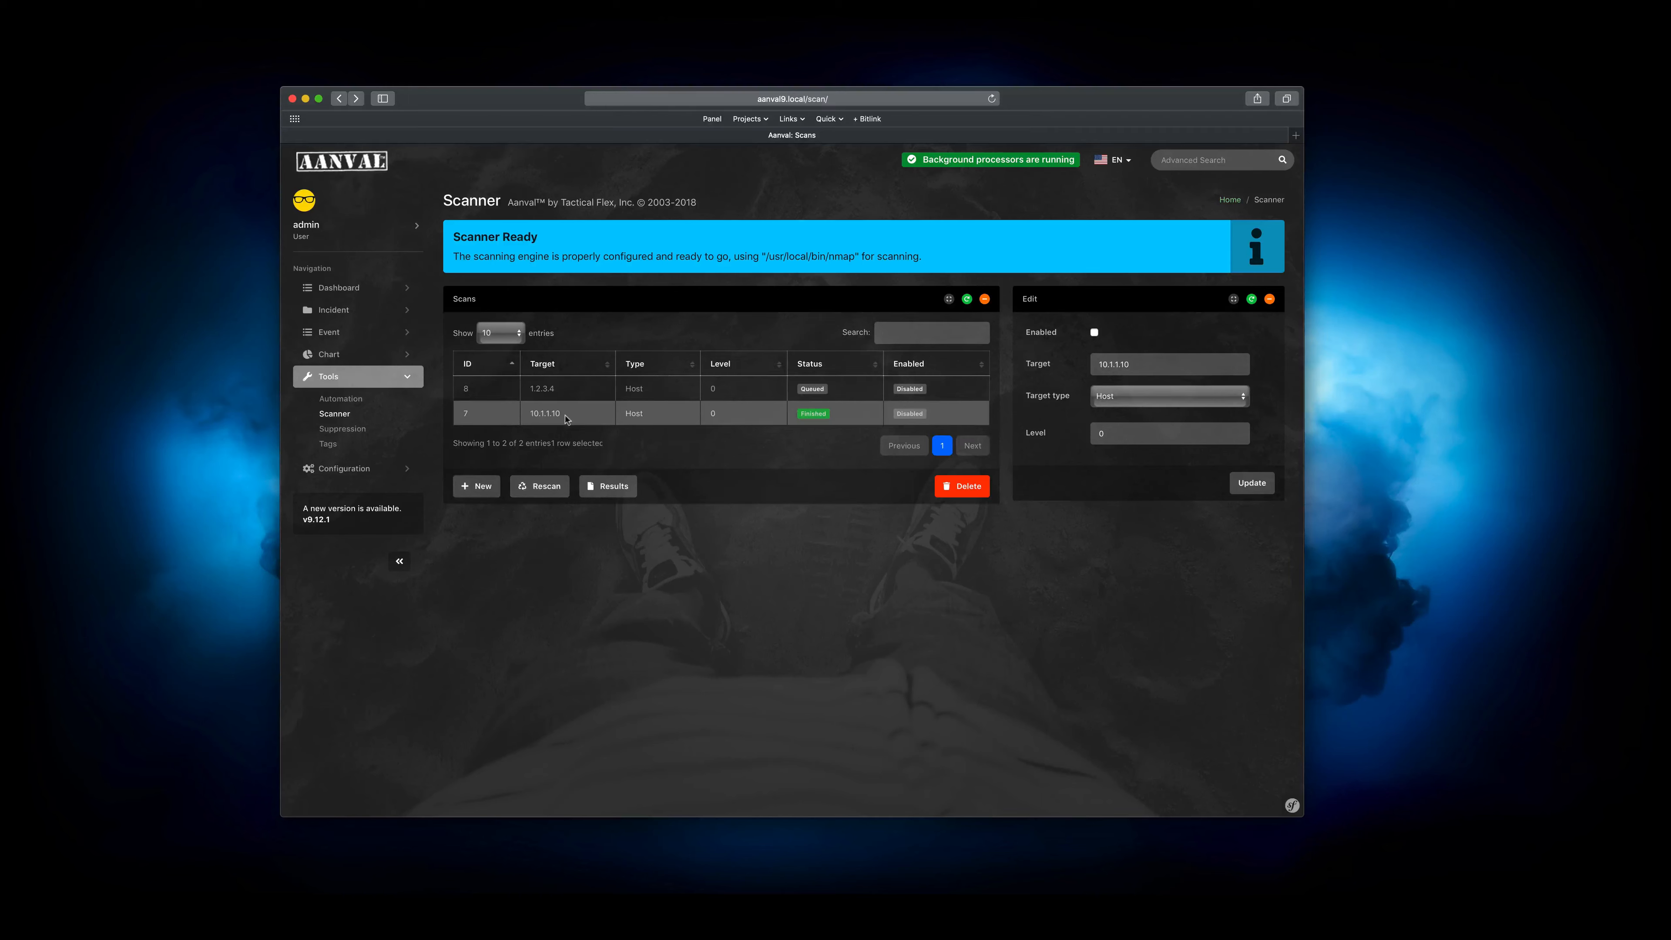
{"action": "left_click", "coordinate": [736, 393]}
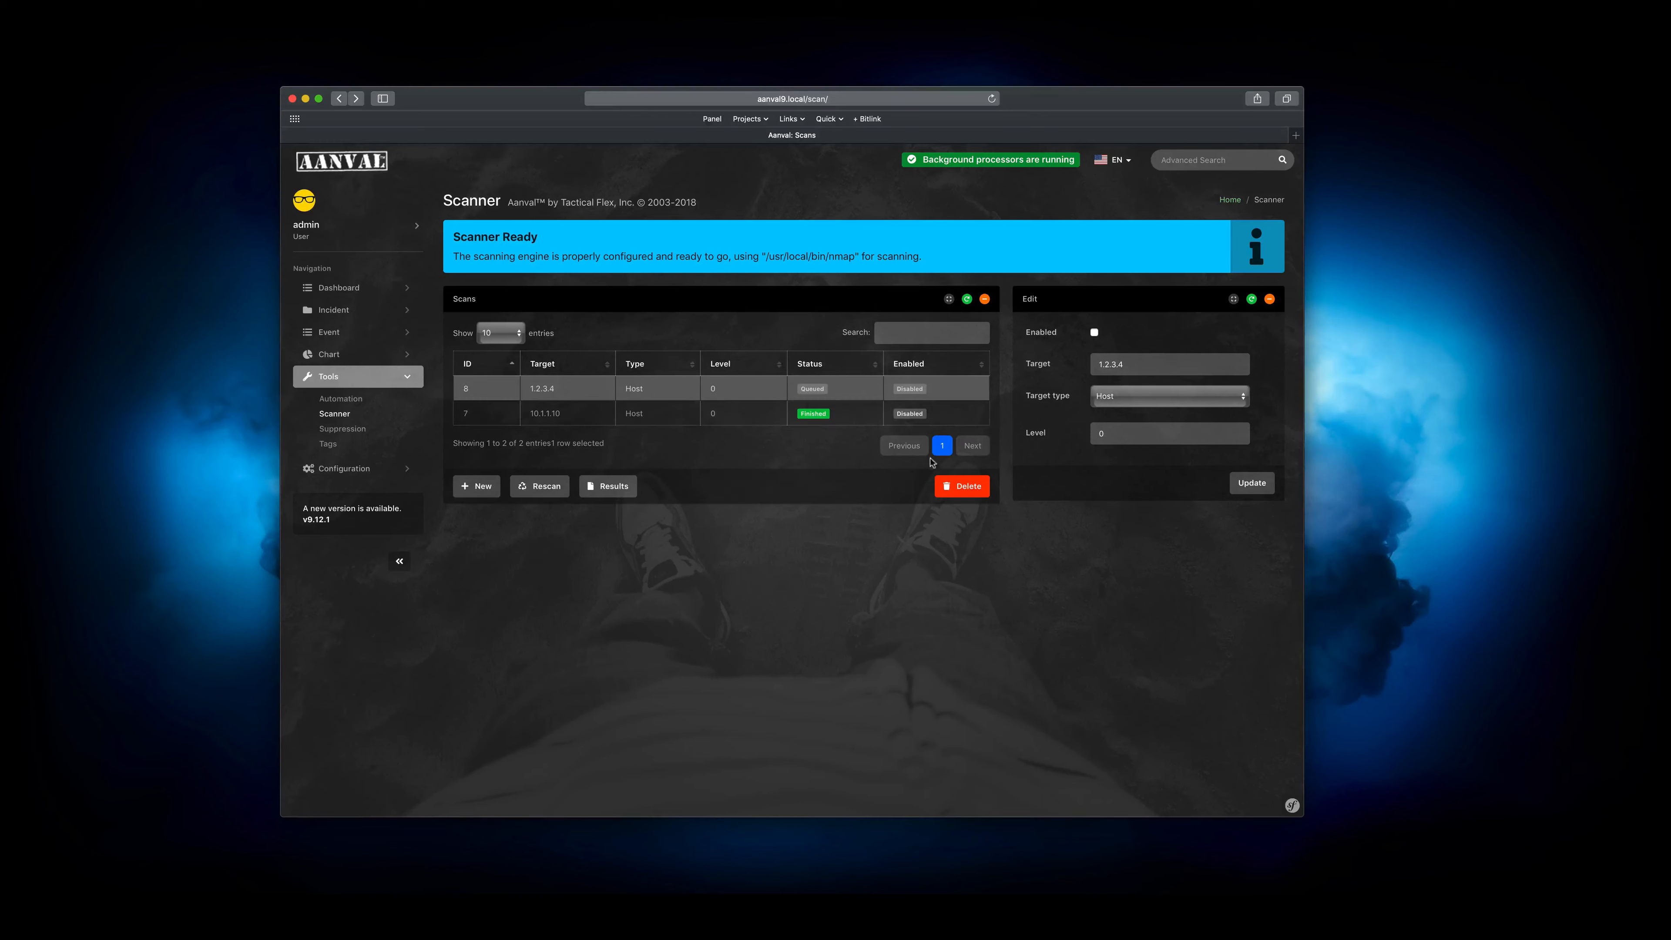
Try to enable the new scan and change its target address to 10.1.1.20
{"action": "left_click", "coordinate": [1094, 332]}
{"action": "triple_click", "coordinate": [1146, 362]}
{"action": "type", "text": "10.1.1.20"}
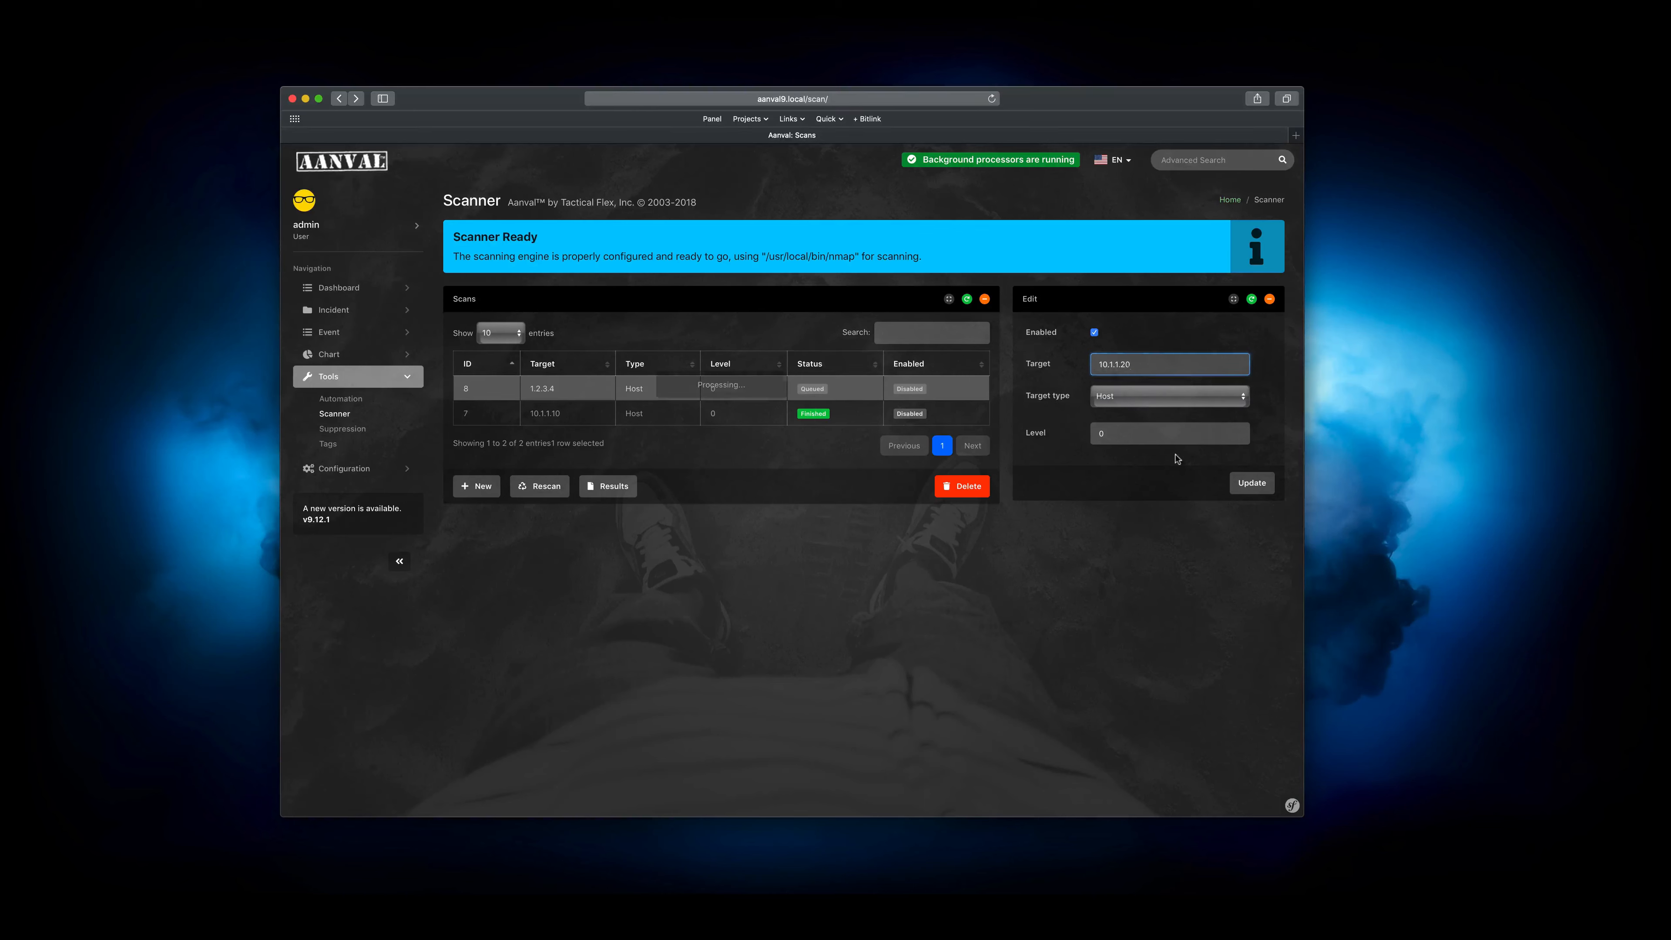
Try the Network target type for the new scan with a /24 suffix on its target address
{"action": "left_click", "coordinate": [1145, 399]}
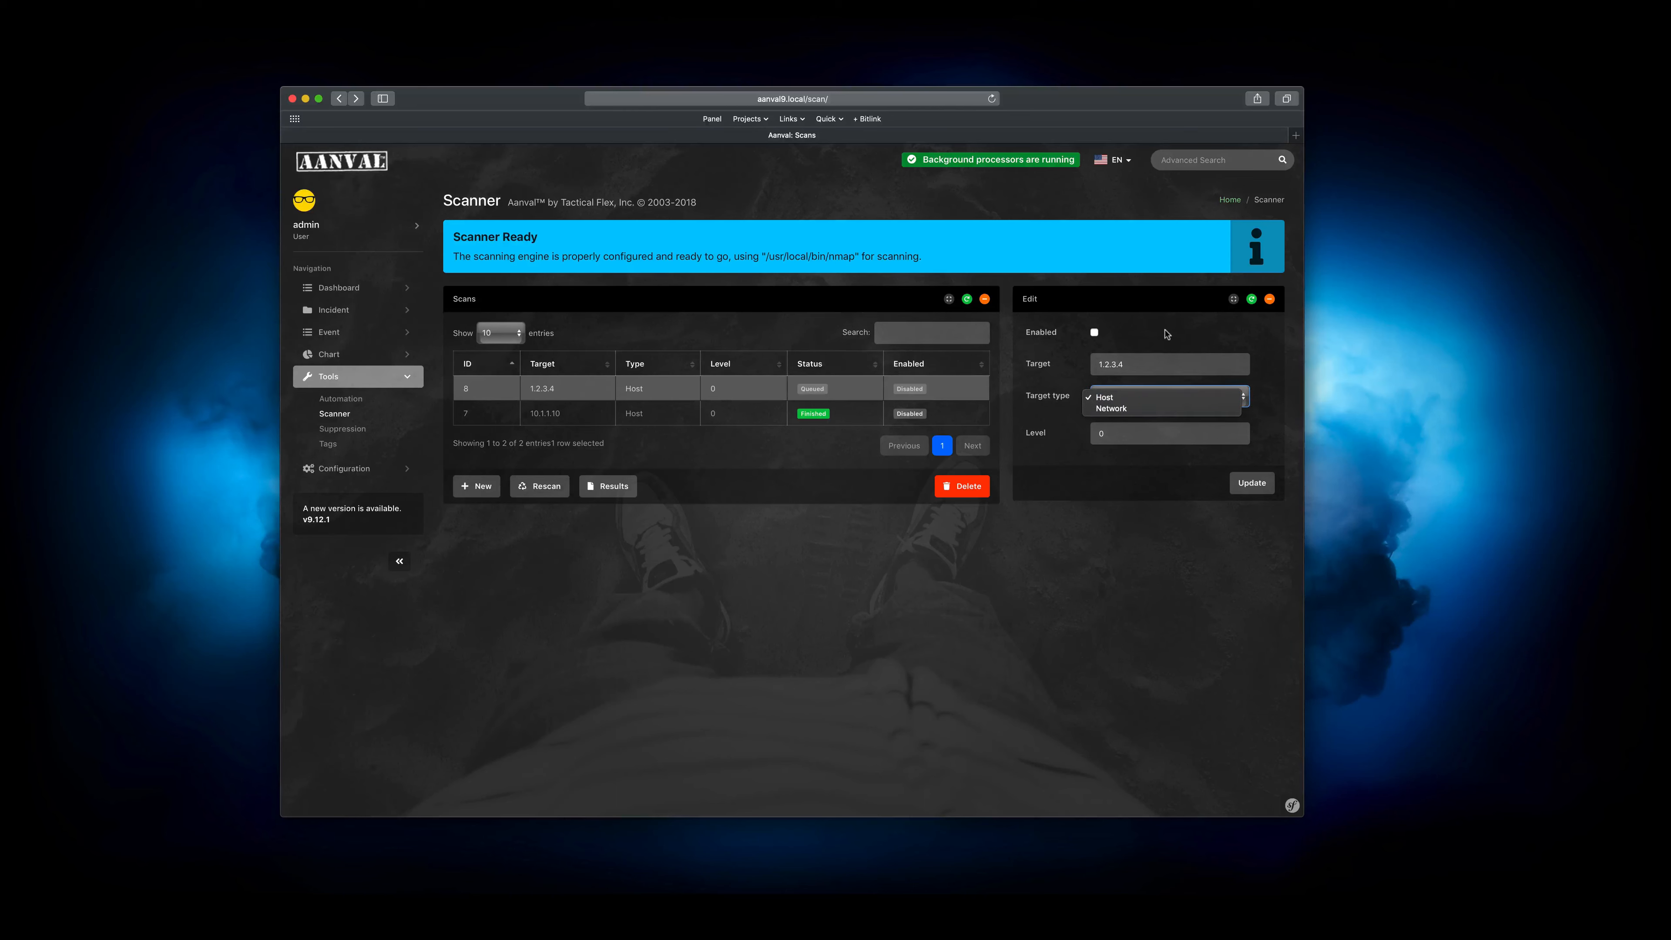
{"action": "left_click", "coordinate": [1152, 408]}
{"action": "left_click", "coordinate": [1160, 363]}
{"action": "type", "text": "/24"}
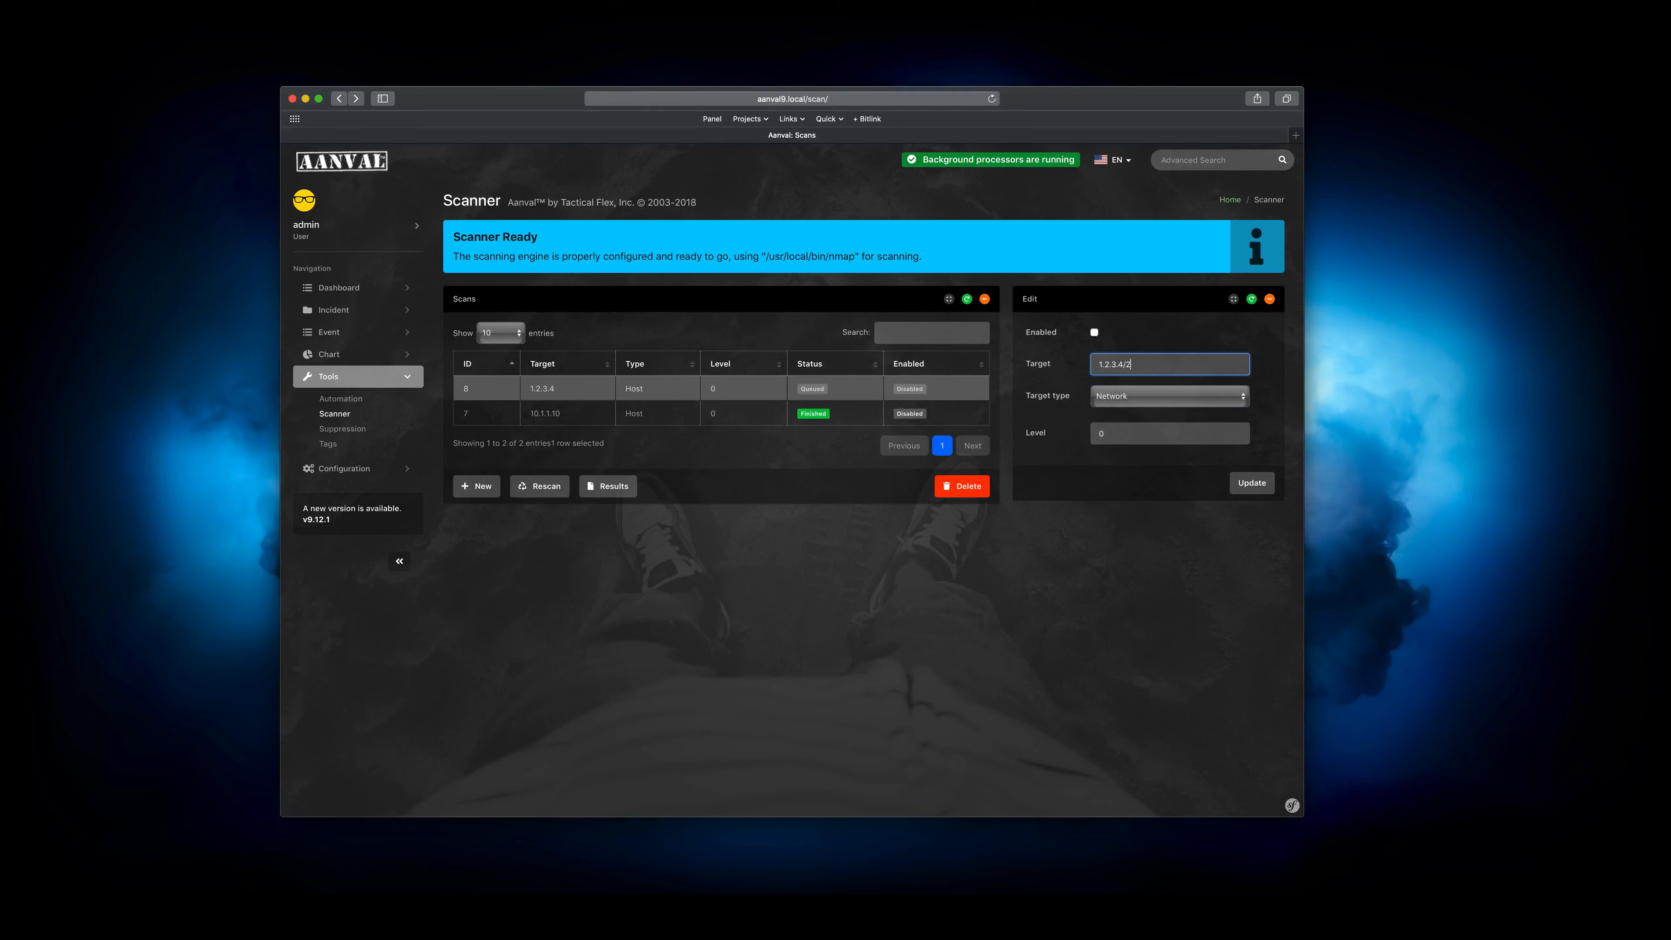
{"action": "key", "text": "BackSpace"}
{"action": "key", "text": "BackSpace"}
Set the new scan's target to 10.1.1.20, enable it with target type Host, and save the update
{"action": "key", "text": "super+a"}
{"action": "type", "text": "10."}
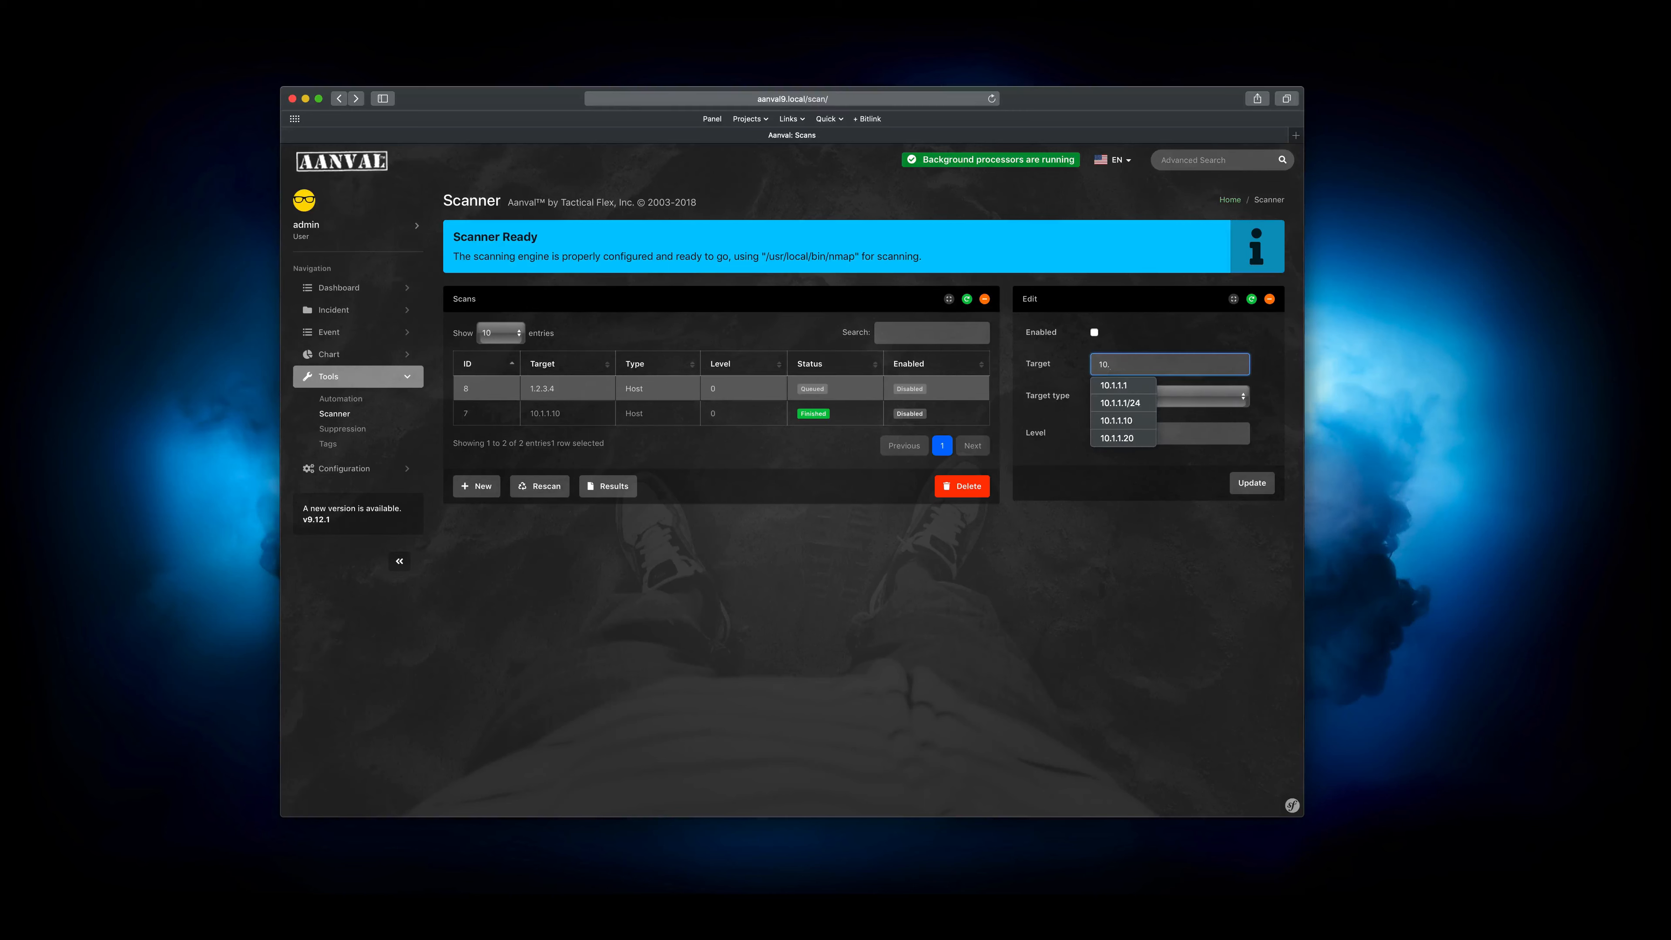
{"action": "type", "text": "1.1.20"}
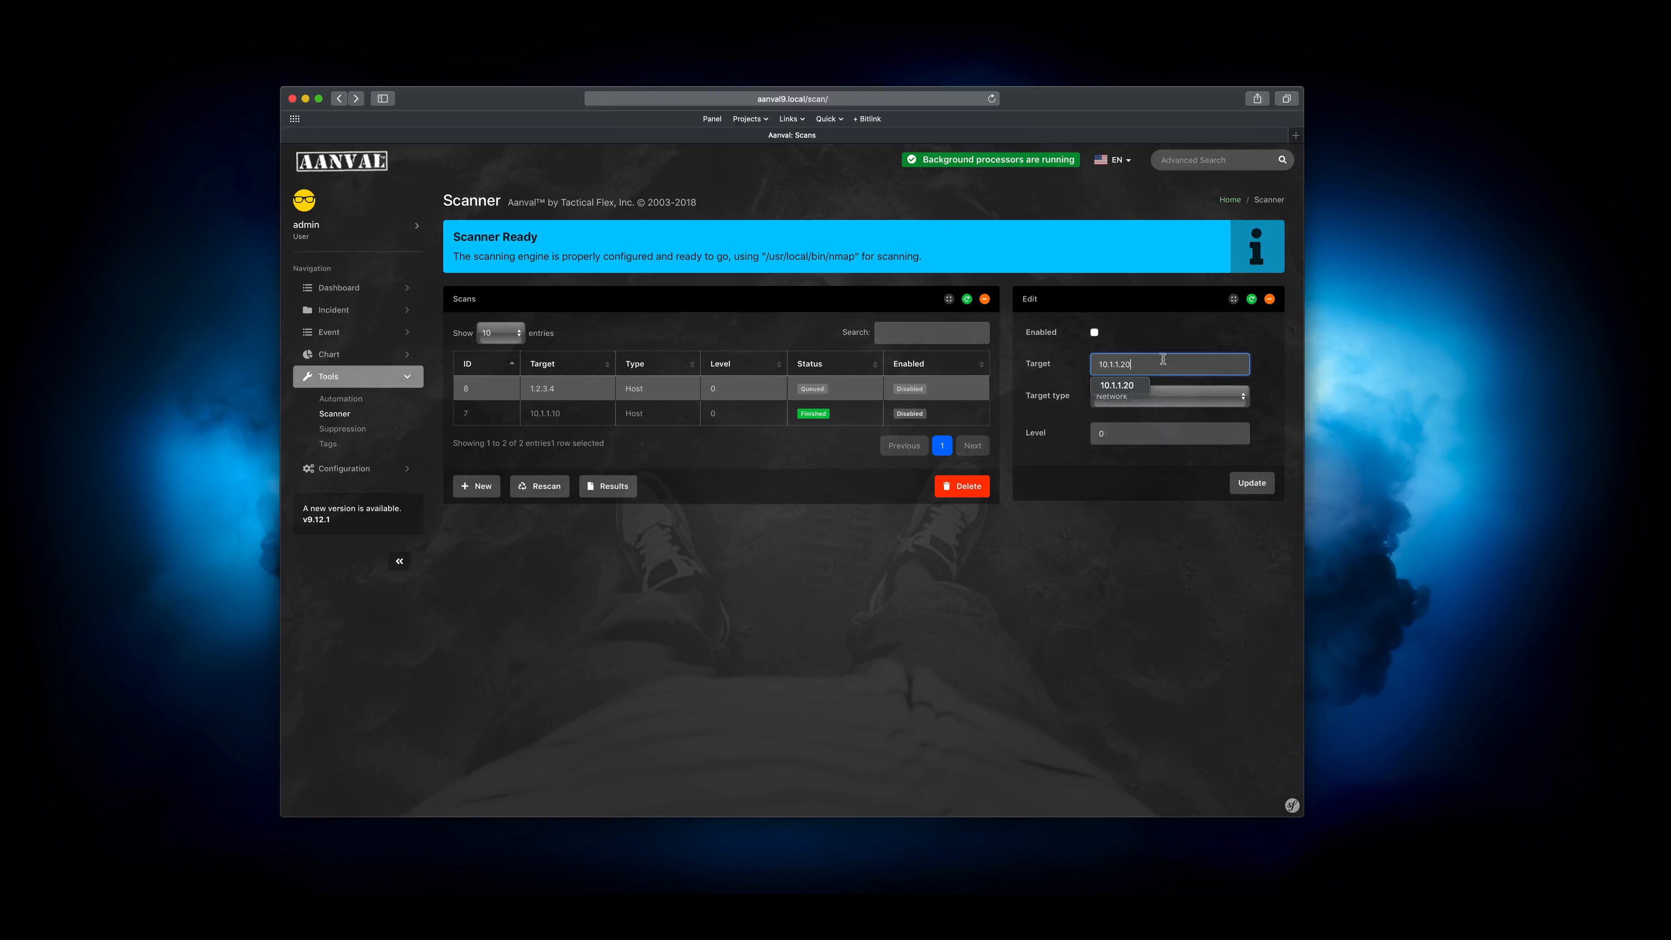
{"action": "left_click", "coordinate": [1093, 331]}
{"action": "left_click", "coordinate": [1142, 396]}
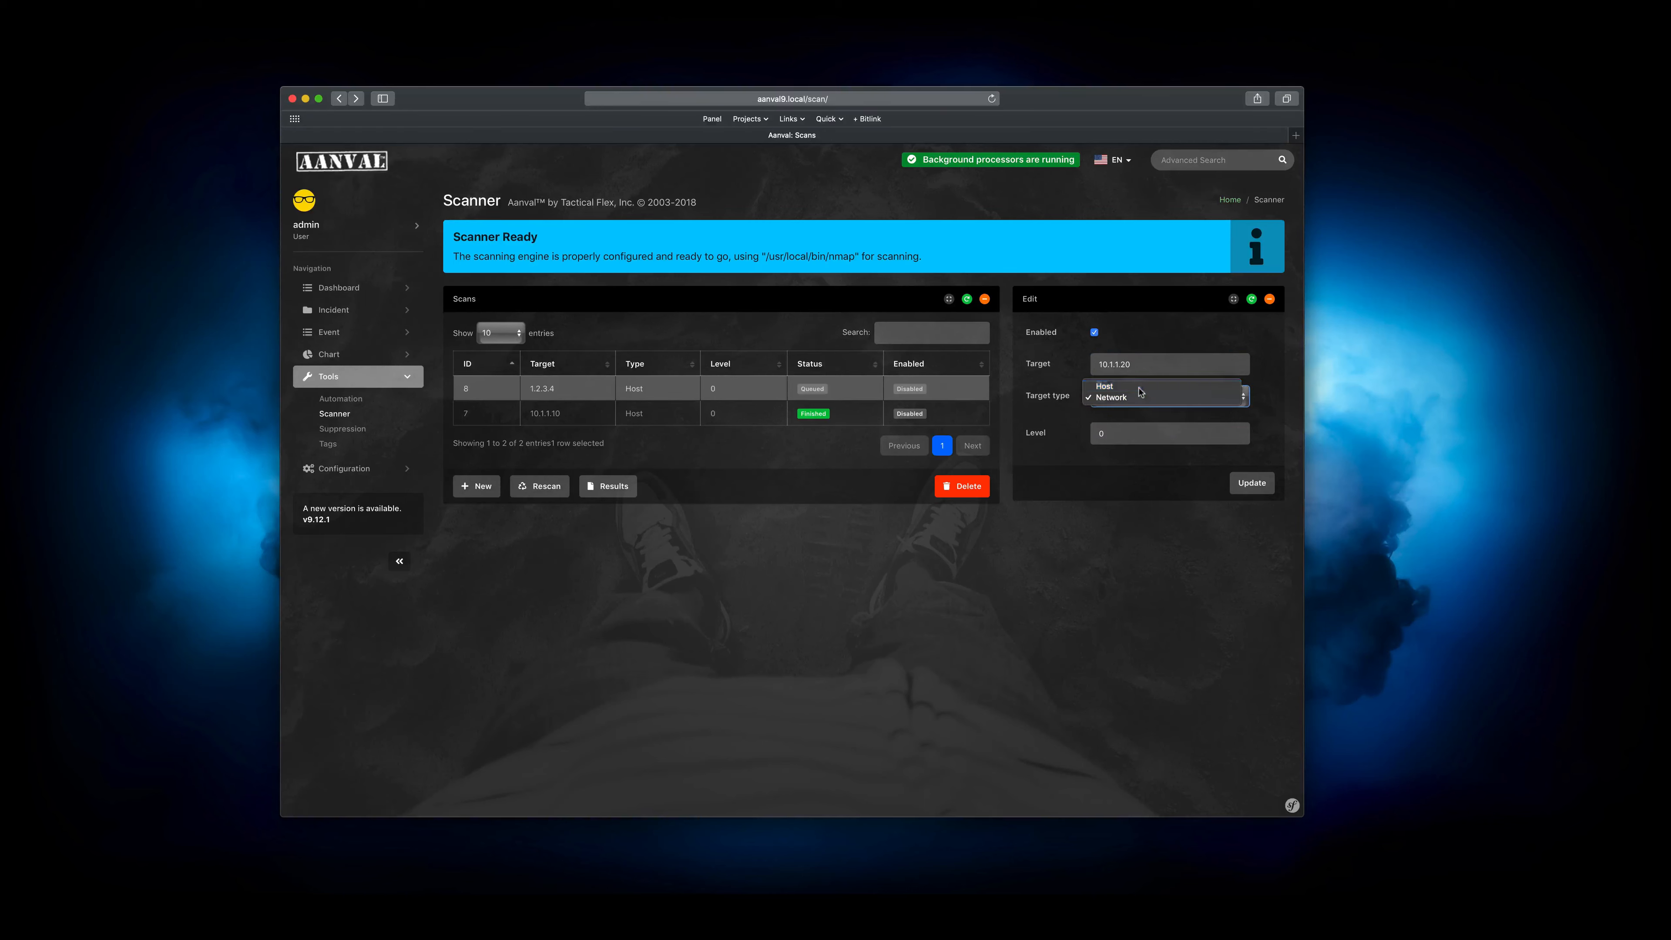
{"action": "left_click", "coordinate": [1144, 383]}
{"action": "left_click", "coordinate": [1248, 483]}
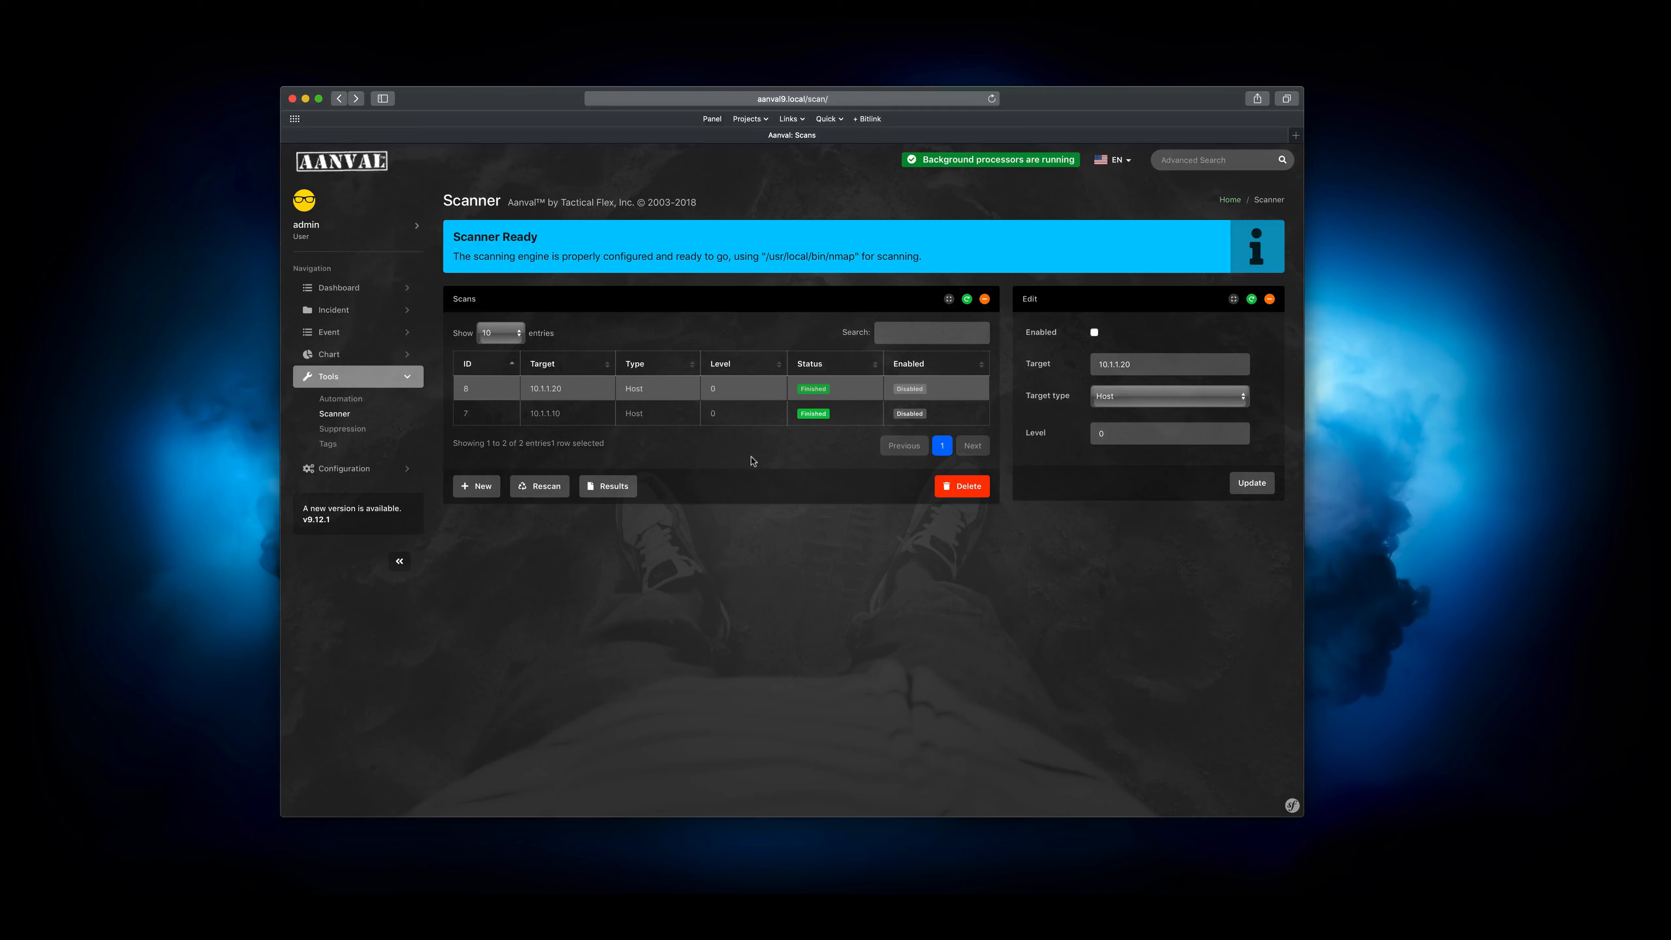
Open the results of the 10.1.1.20 scan and examine the host's hardware address, OS guess and raw Nmap output
{"action": "left_click", "coordinate": [622, 490]}
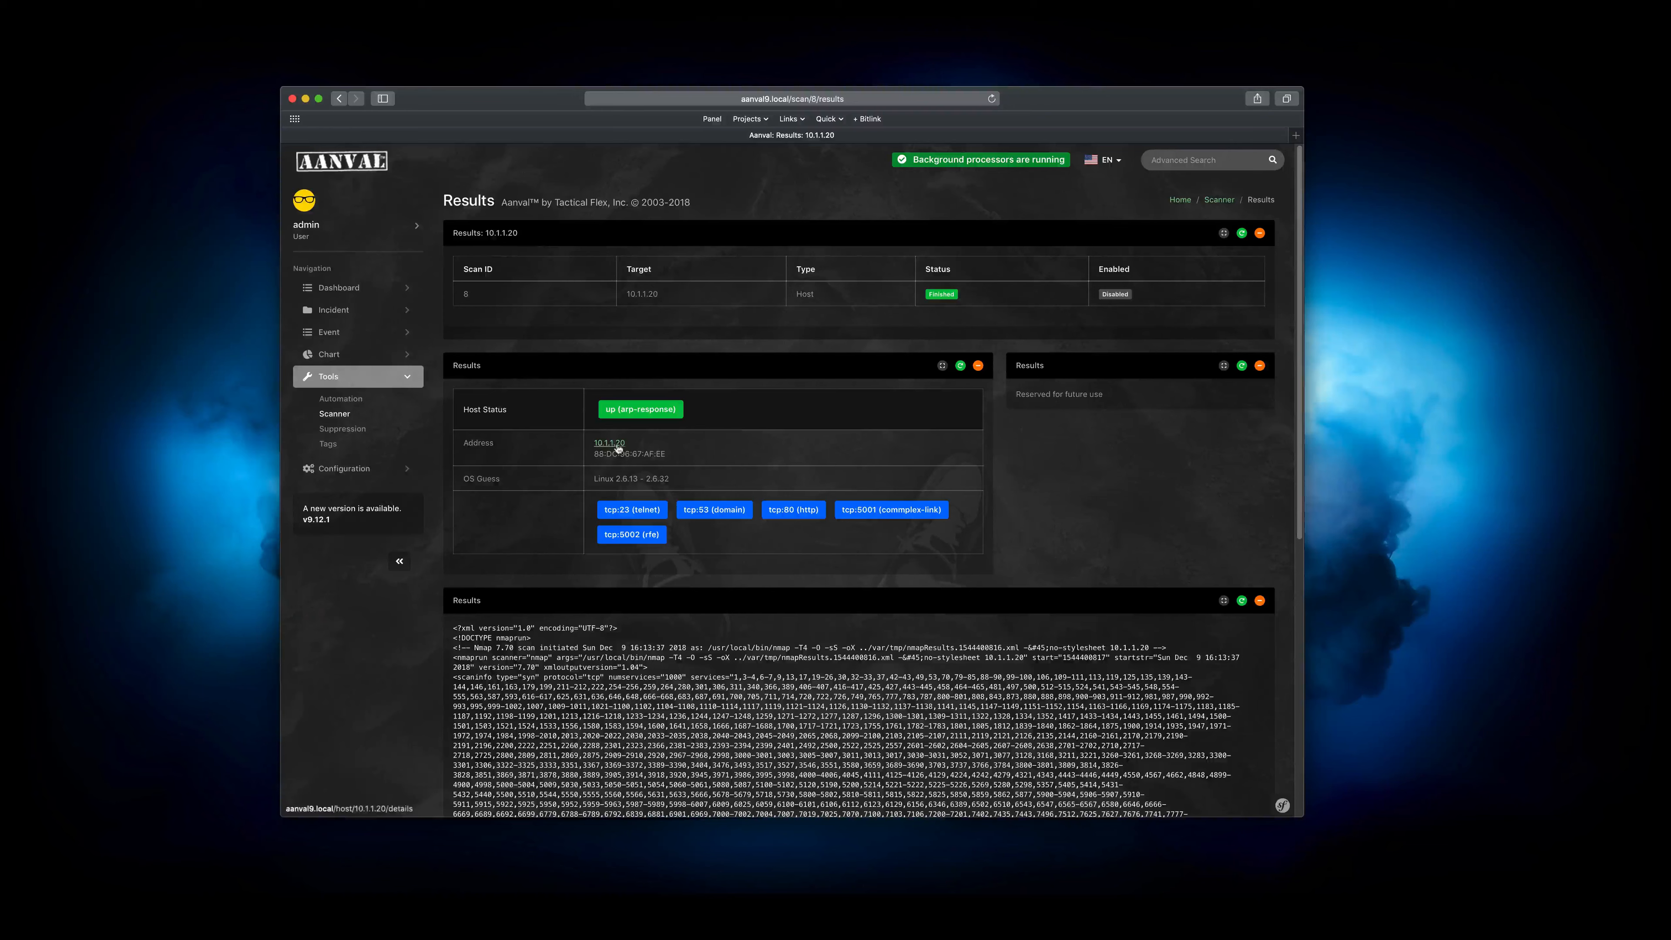
{"action": "left_click_drag", "start_coordinate": [666, 454], "coordinate": [593, 456]}
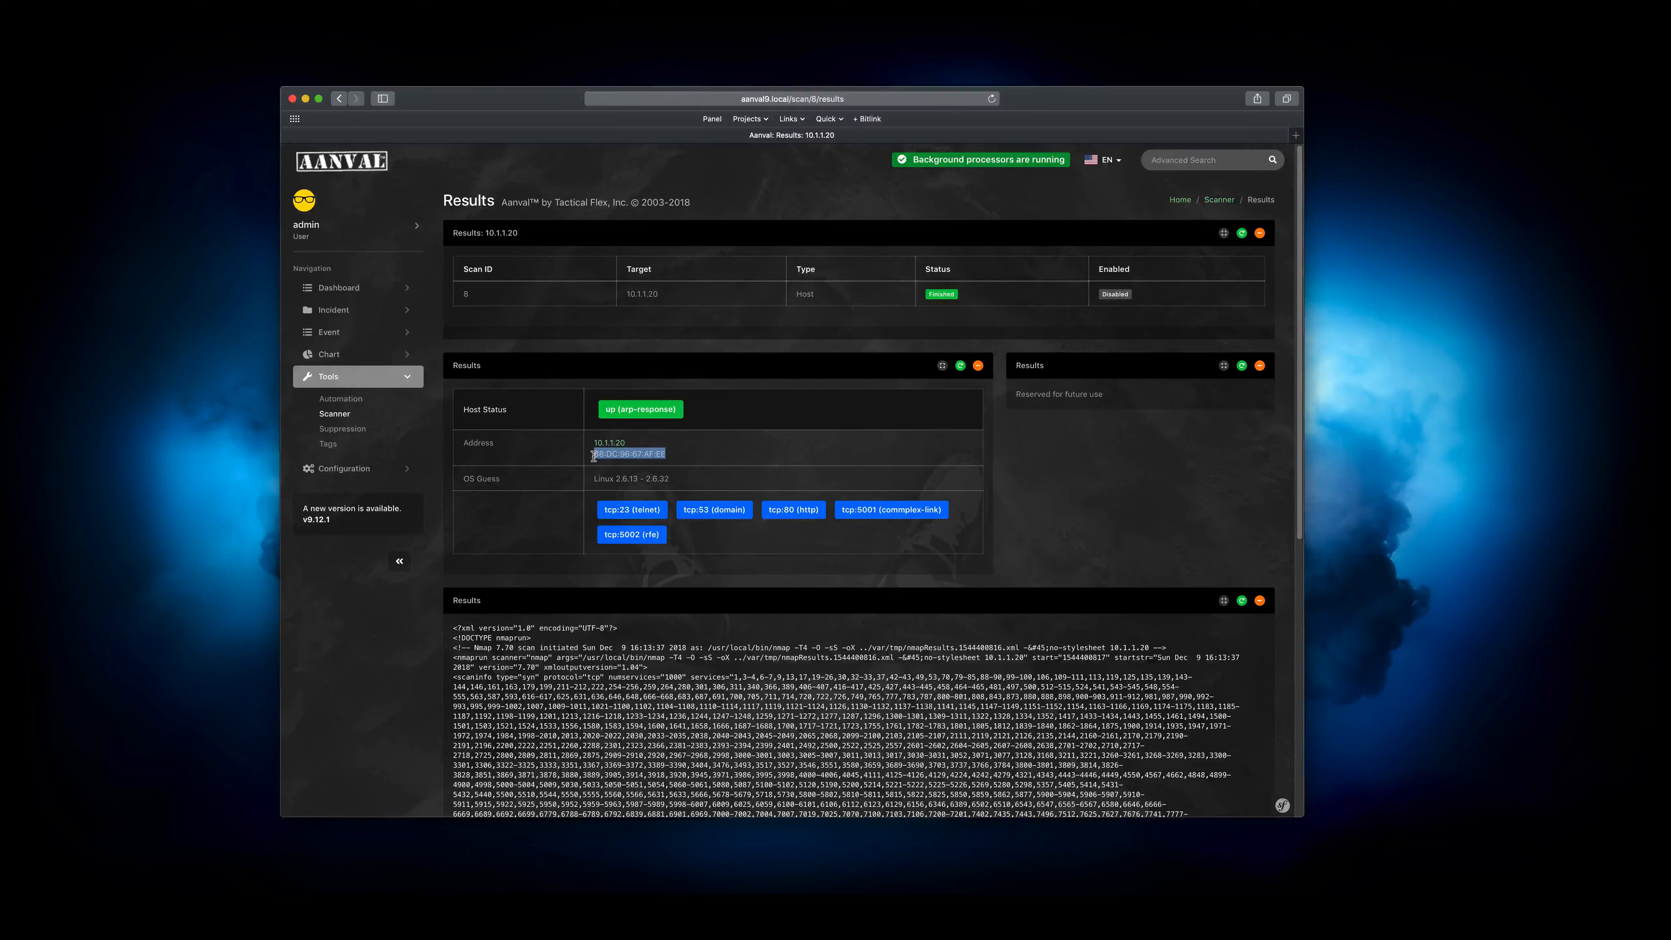
{"action": "left_click_drag", "start_coordinate": [738, 476], "coordinate": [594, 479]}
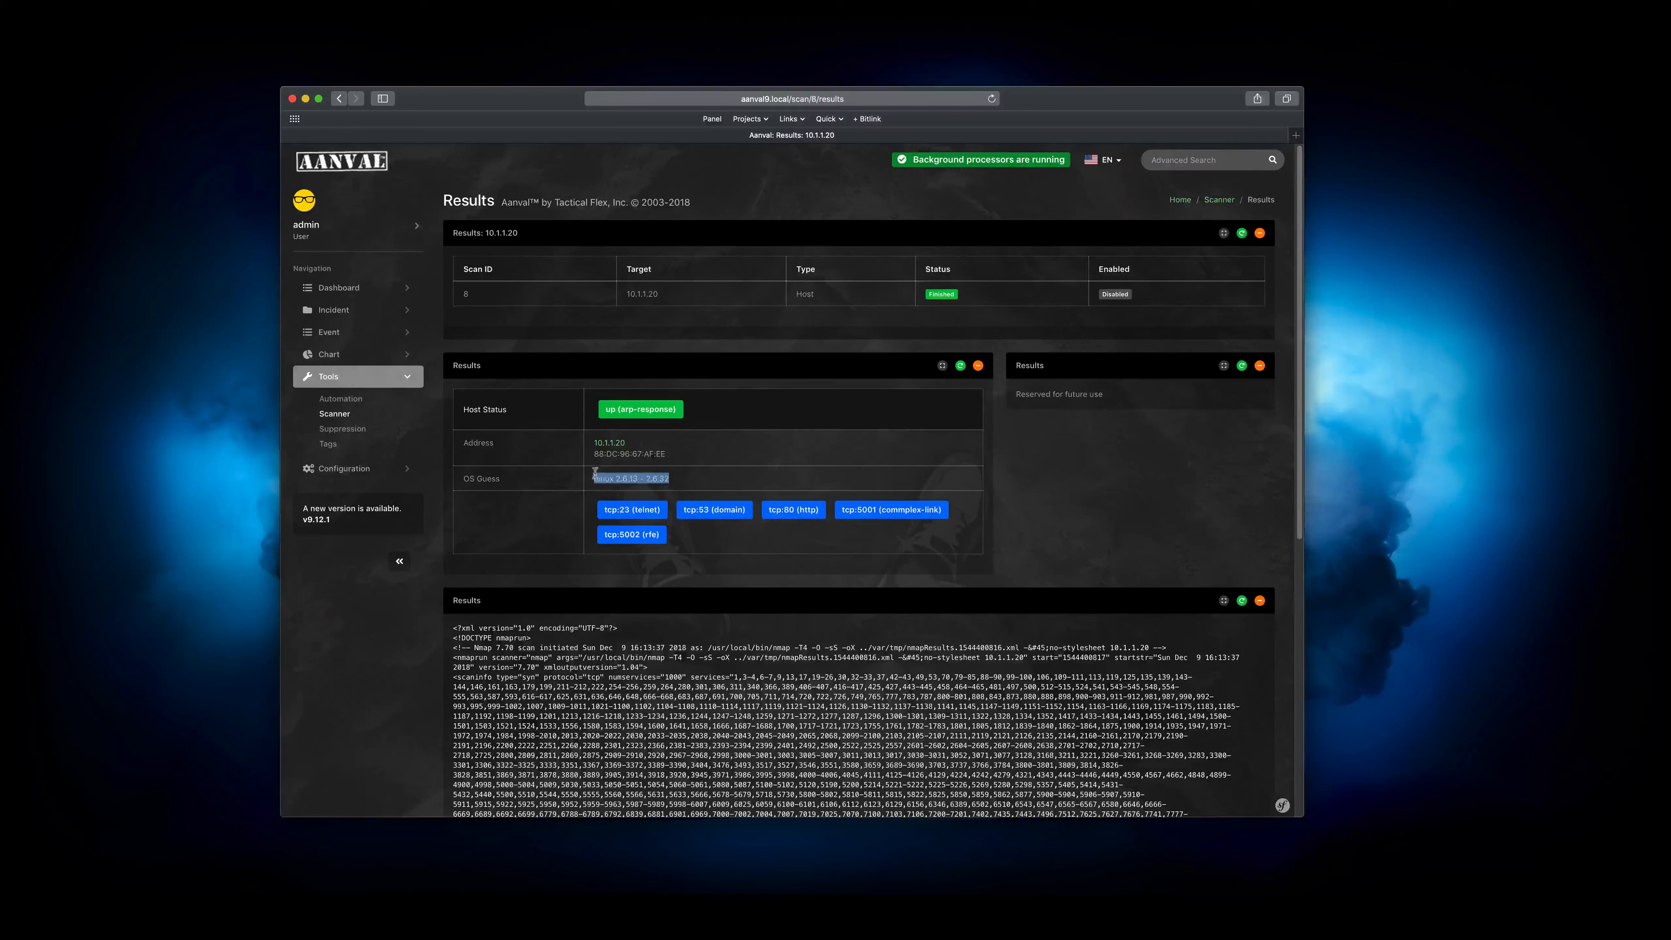
{"action": "left_click", "coordinate": [730, 475]}
{"action": "scroll", "coordinate": [730, 475], "scroll_direction": "down", "scroll_amount": 10}
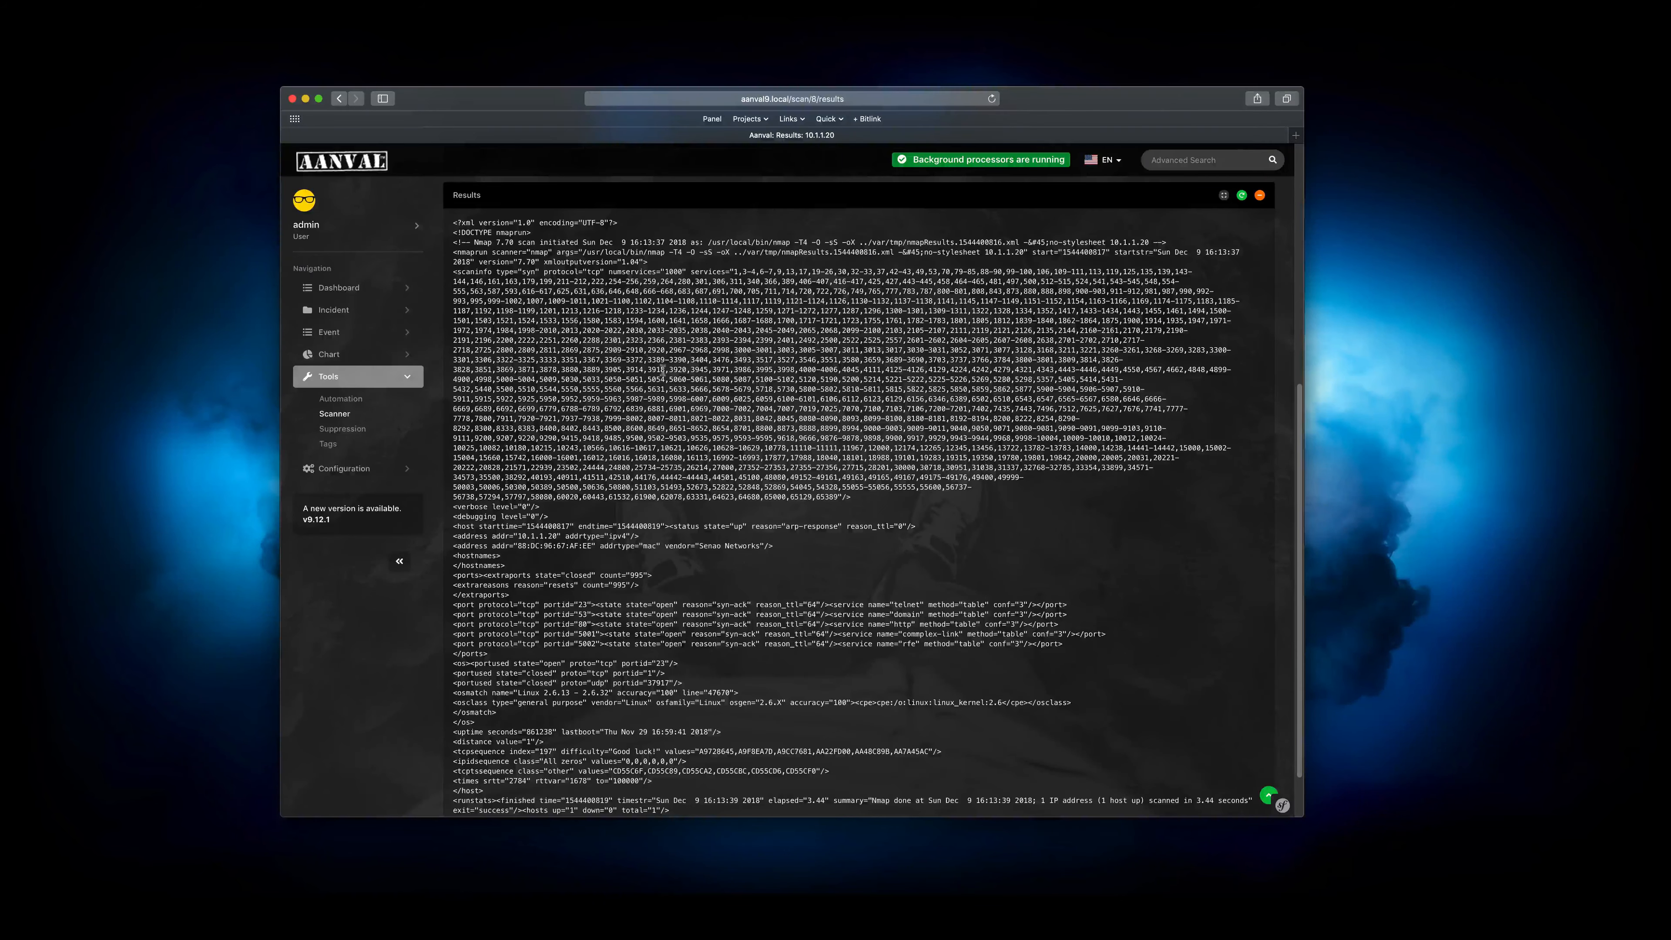
{"action": "scroll", "coordinate": [586, 338], "scroll_direction": "up", "scroll_amount": 9}
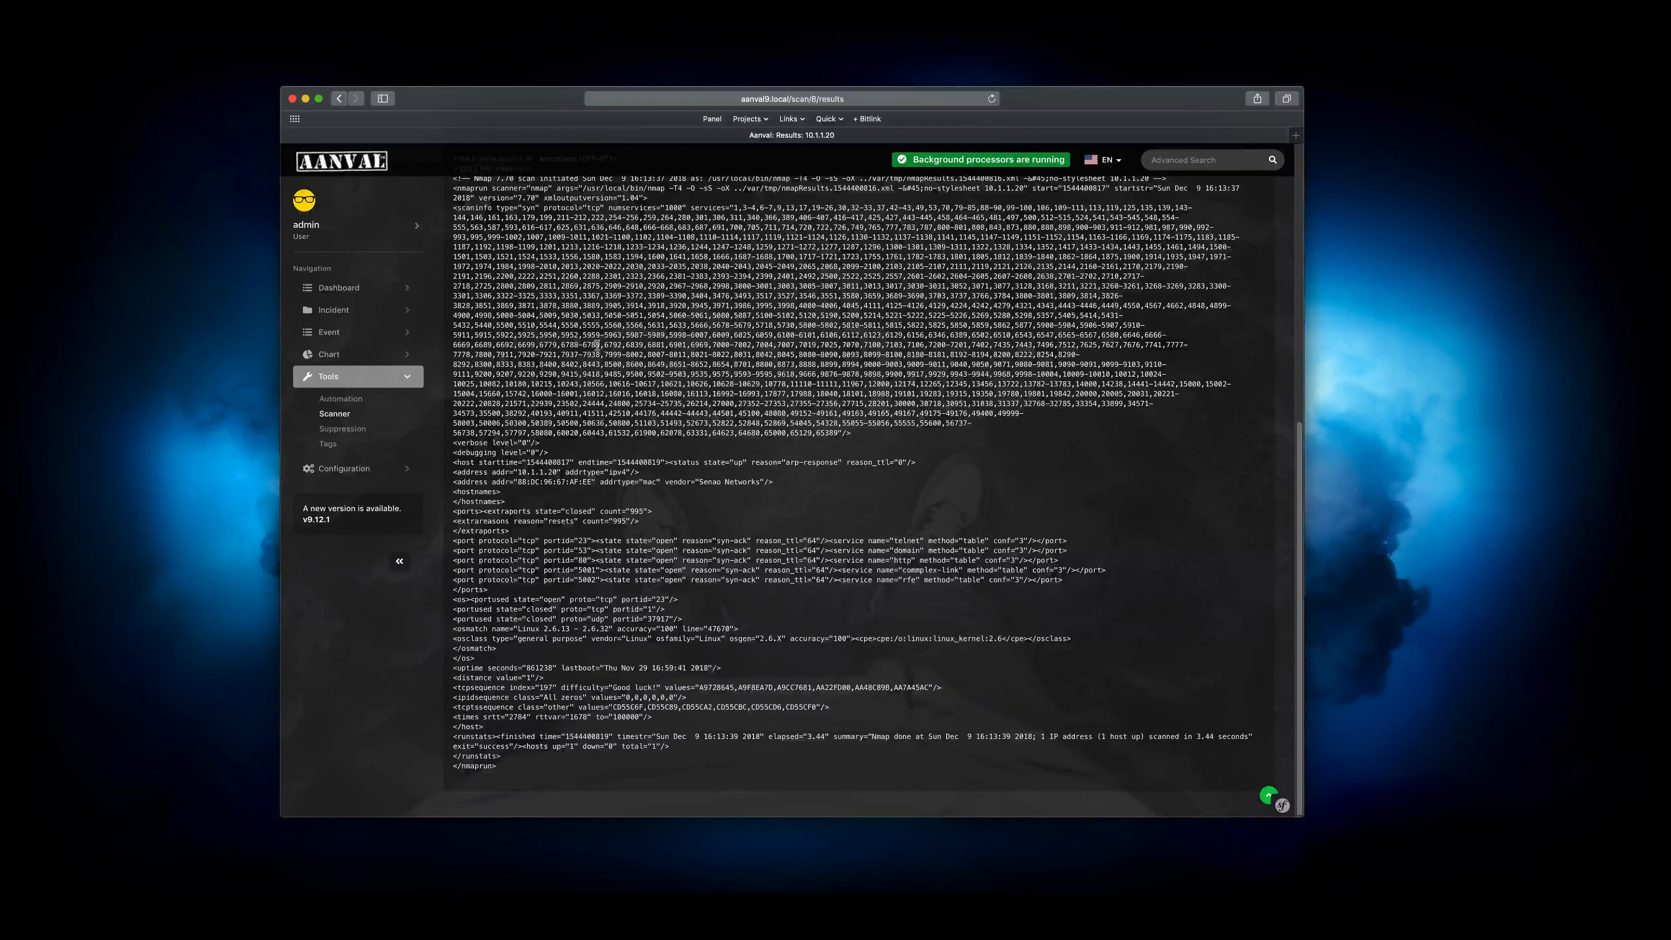
{"action": "scroll", "coordinate": [579, 580], "scroll_direction": "down", "scroll_amount": 10}
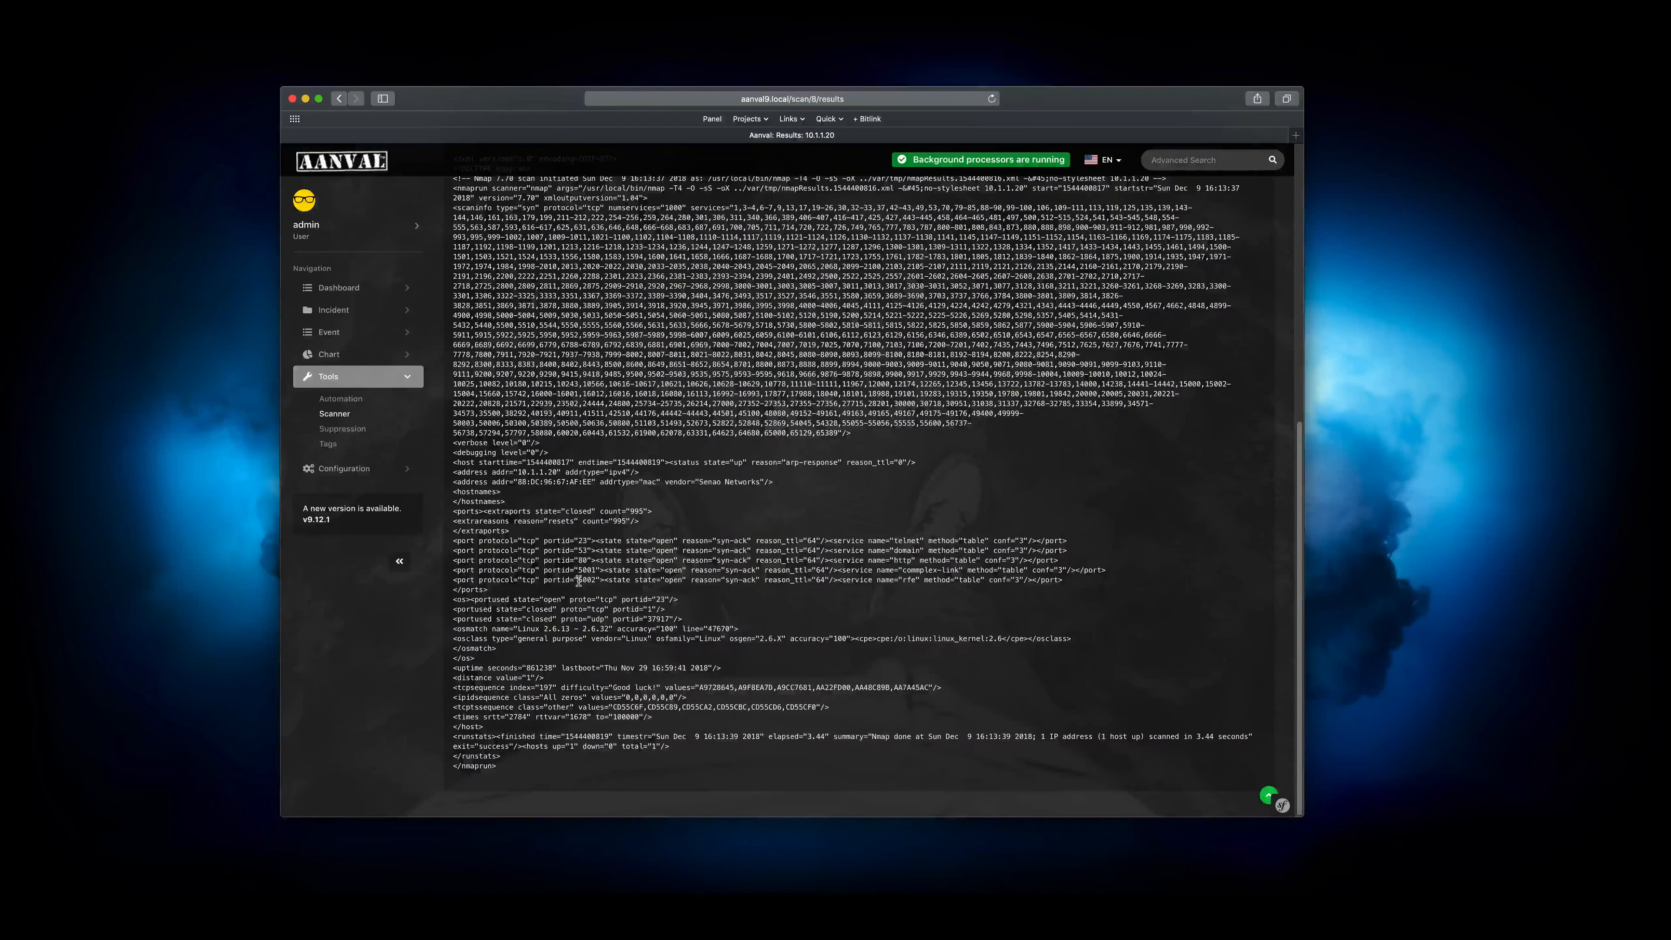
{"action": "scroll", "coordinate": [578, 583], "scroll_direction": "up", "scroll_amount": 11}
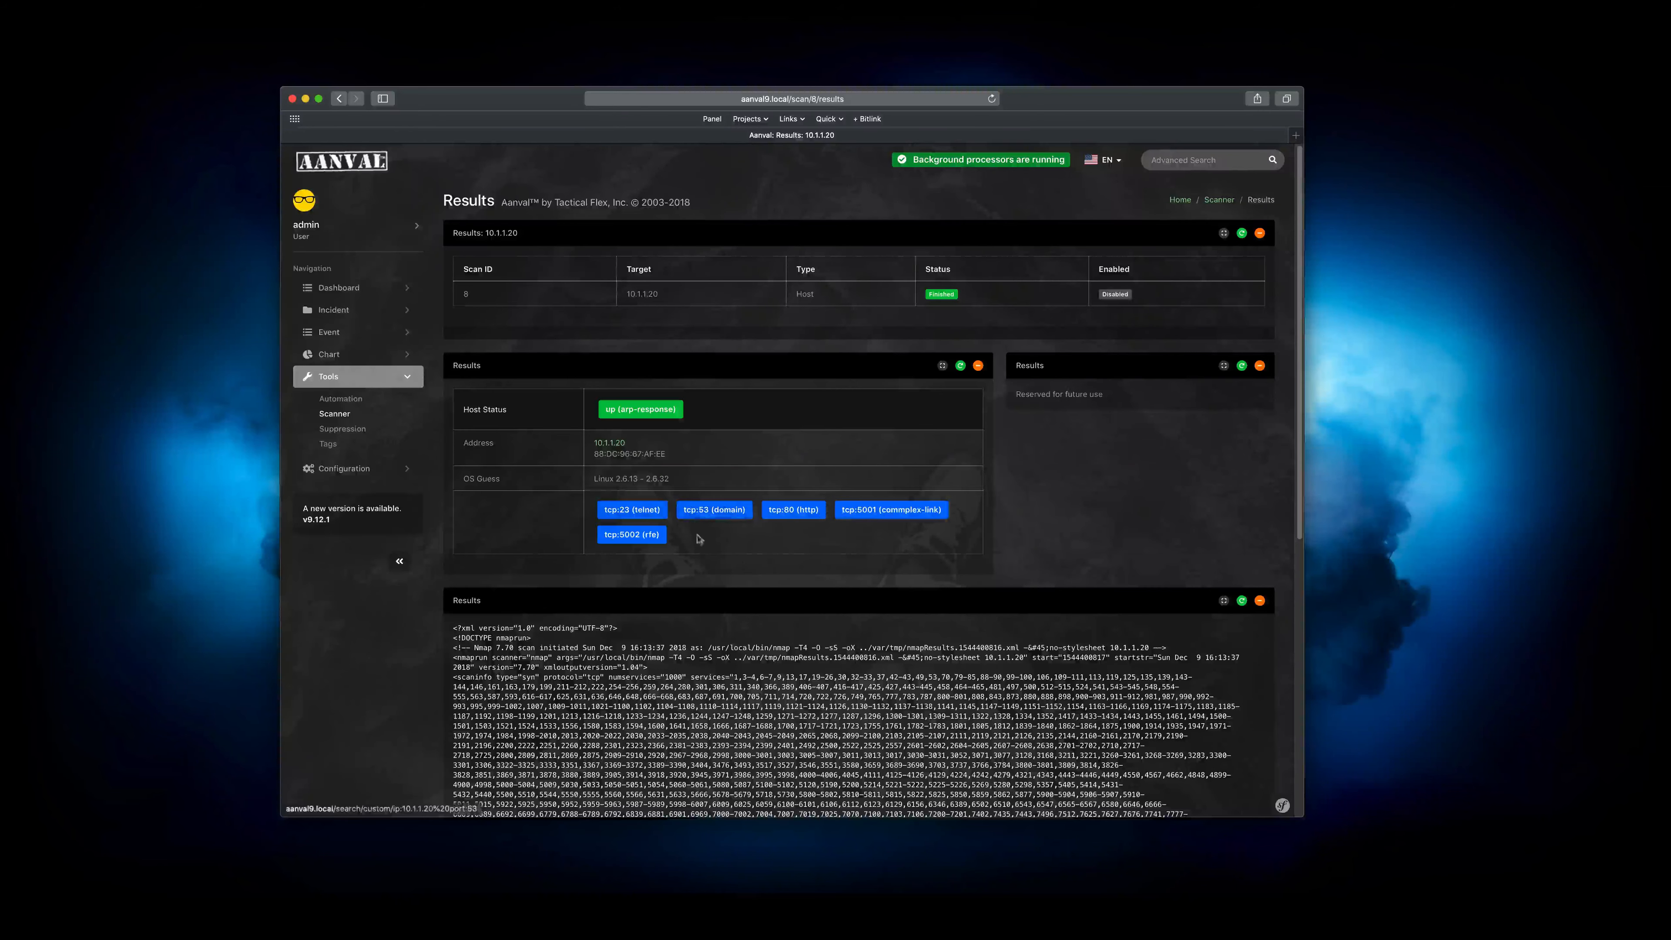
Look up events for the scanned host's tcp:23 (telnet) port, review the search query, and return to the Scanner page
{"action": "left_click", "coordinate": [632, 510]}
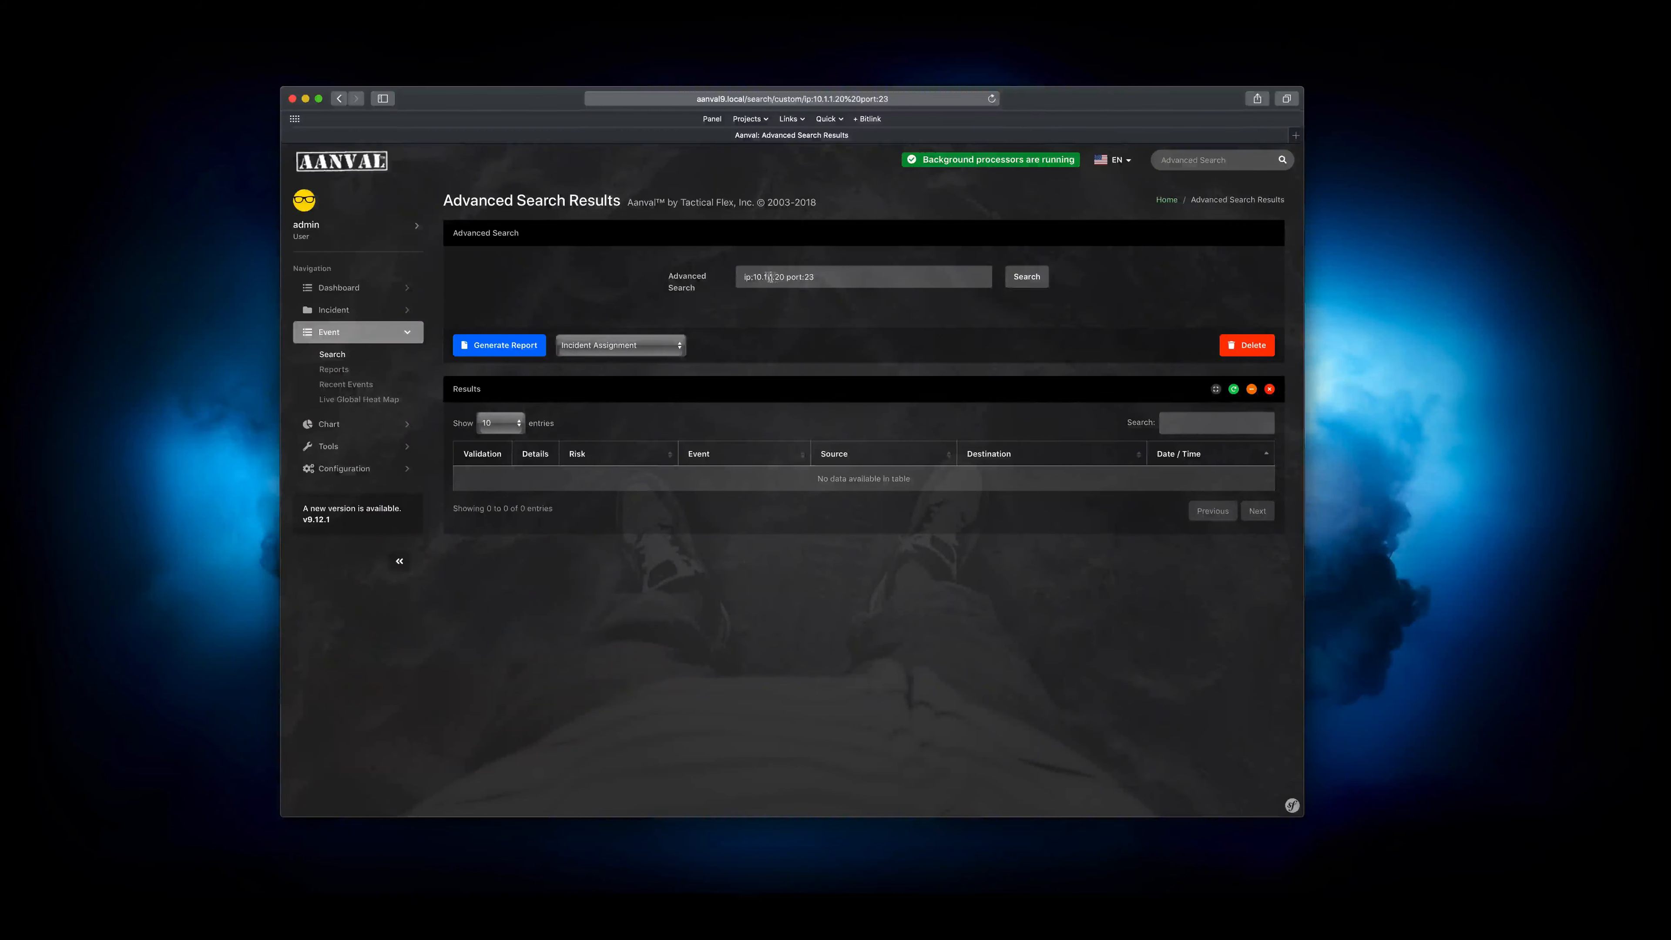
{"action": "left_click", "coordinate": [749, 277]}
{"action": "double_click", "coordinate": [791, 276]}
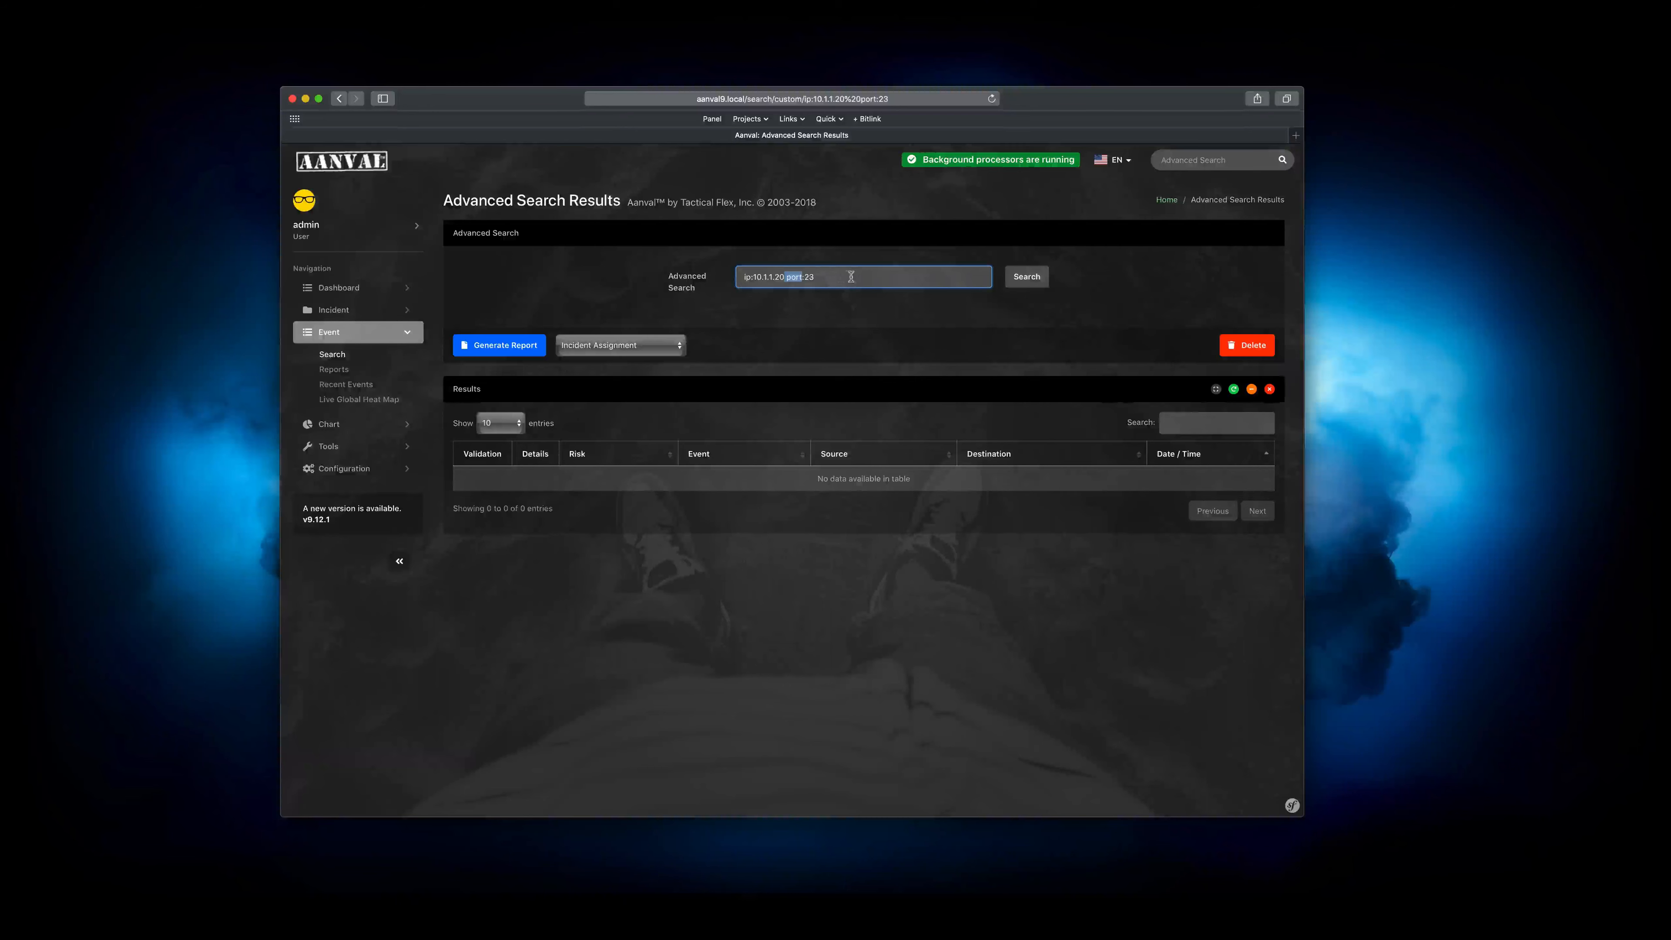
{"action": "left_click", "coordinate": [843, 276]}
{"action": "left_click", "coordinate": [732, 325]}
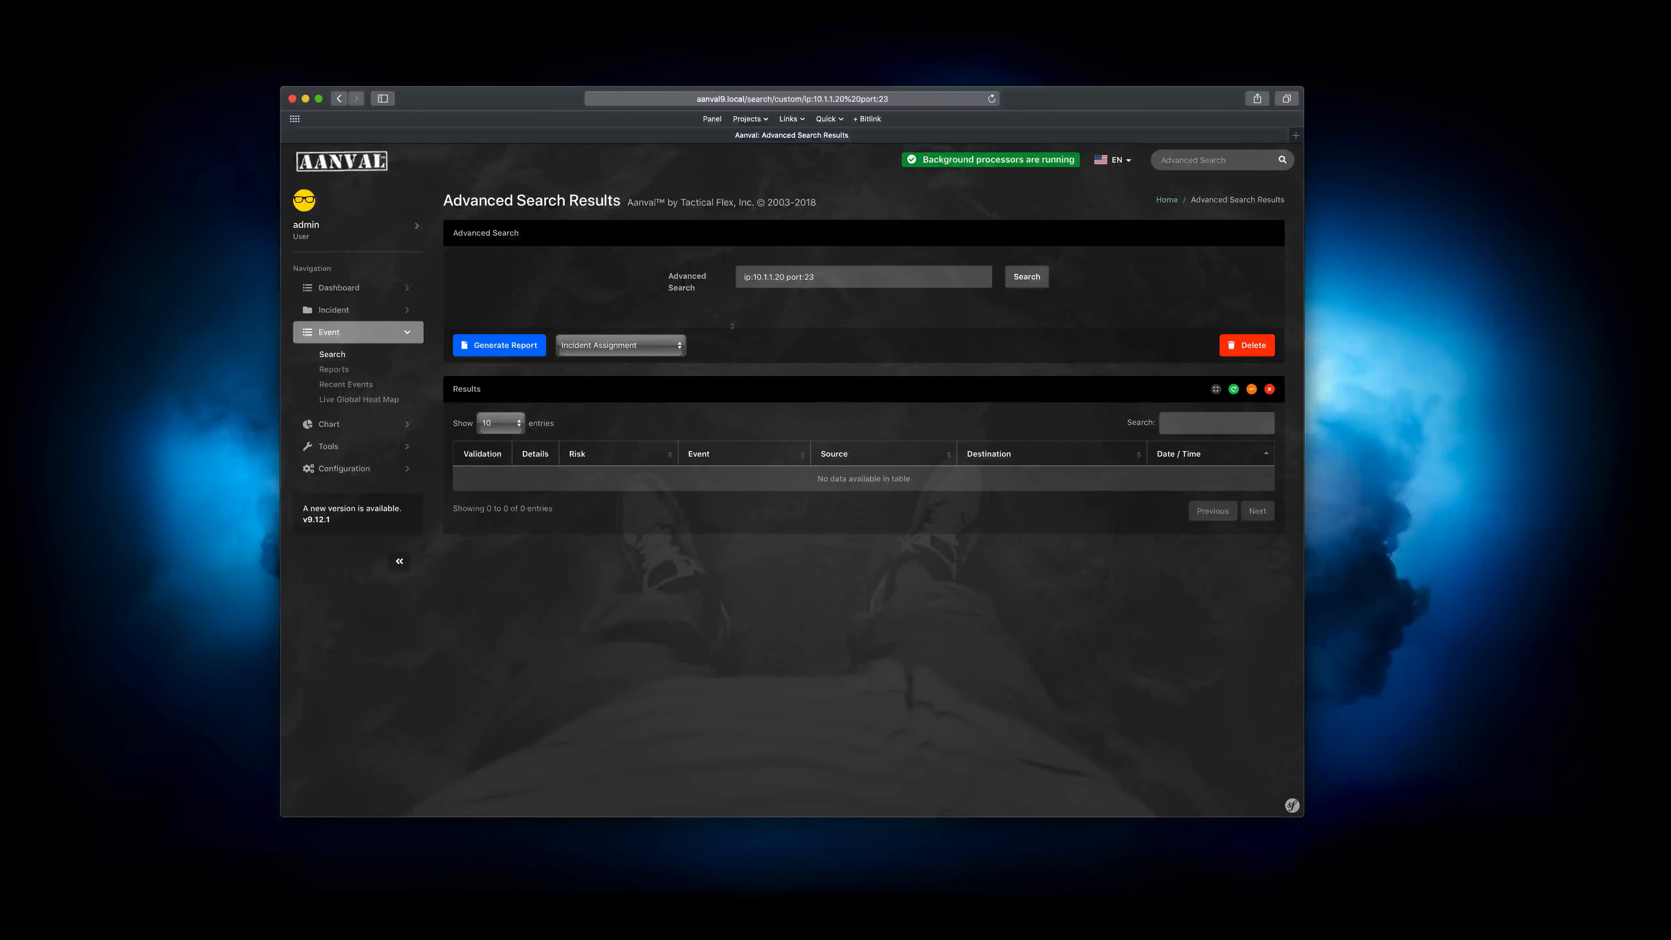
{"action": "left_click_drag", "start_coordinate": [732, 325], "coordinate": [858, 569]}
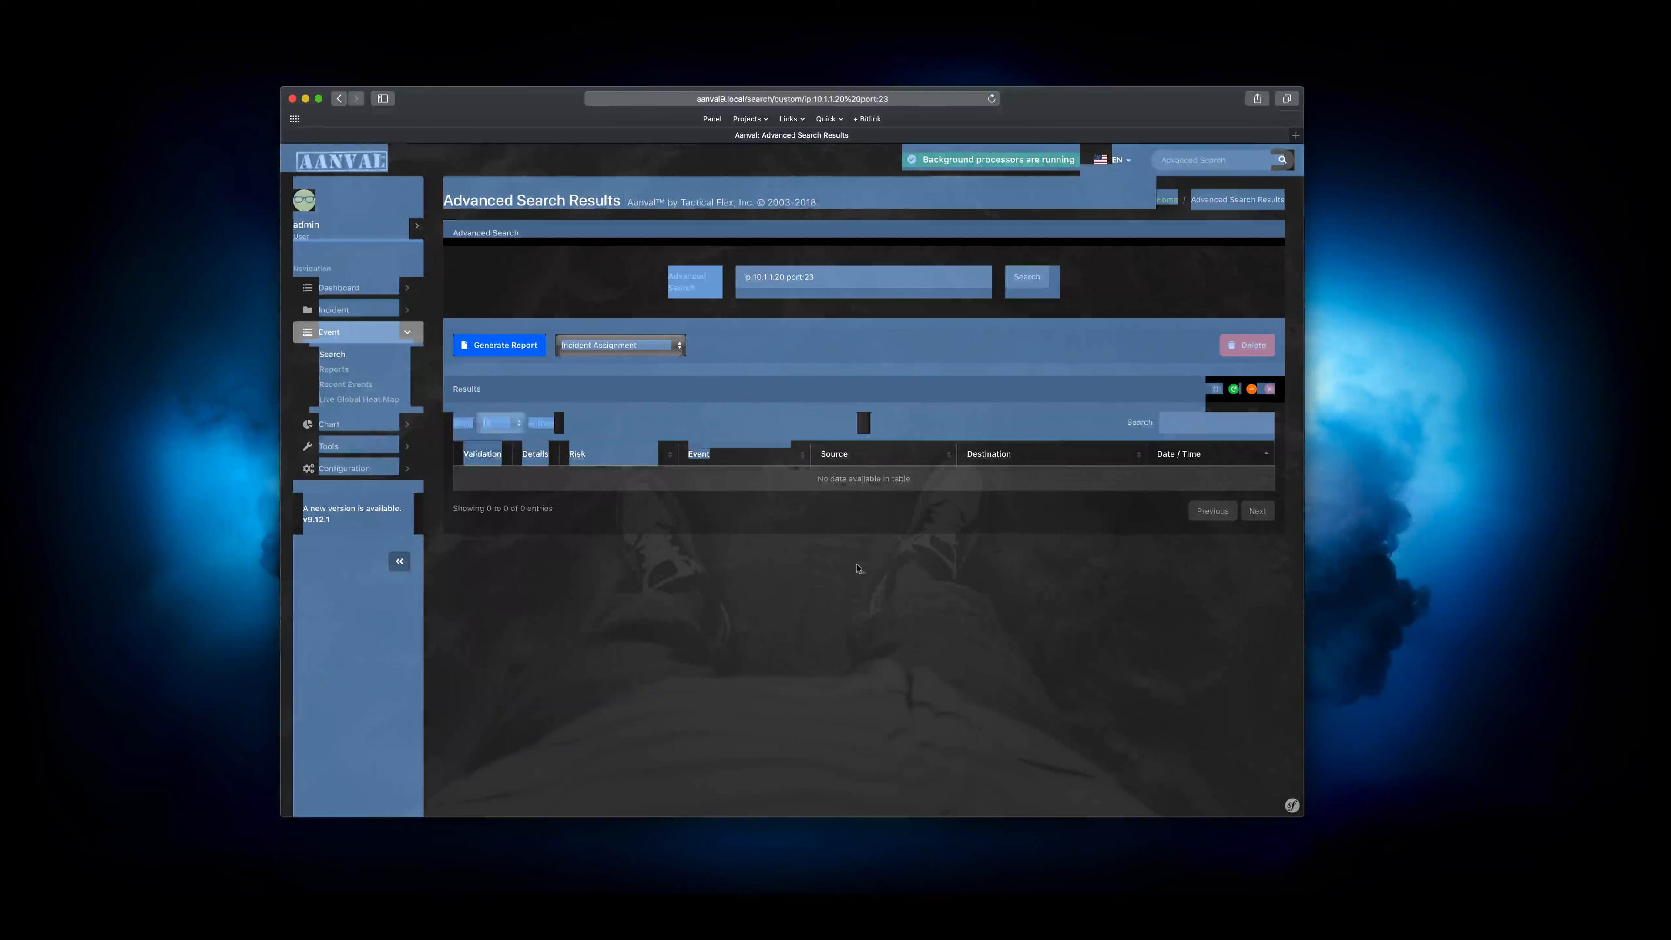
{"action": "left_click", "coordinate": [858, 568]}
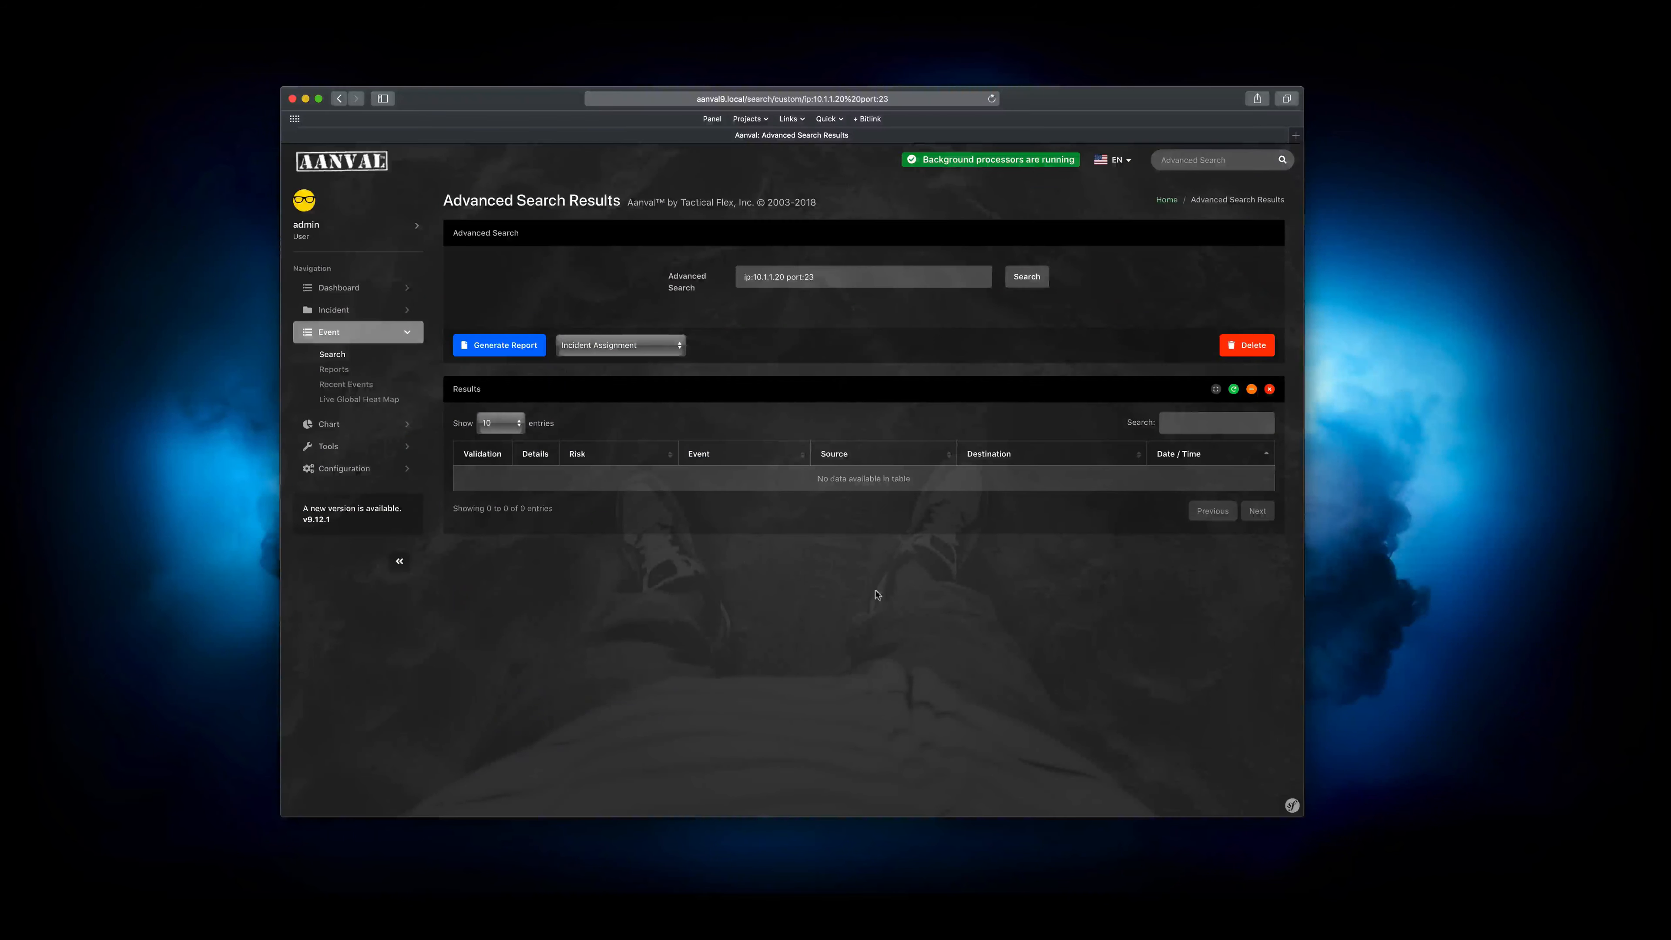
{"action": "left_click", "coordinate": [339, 98]}
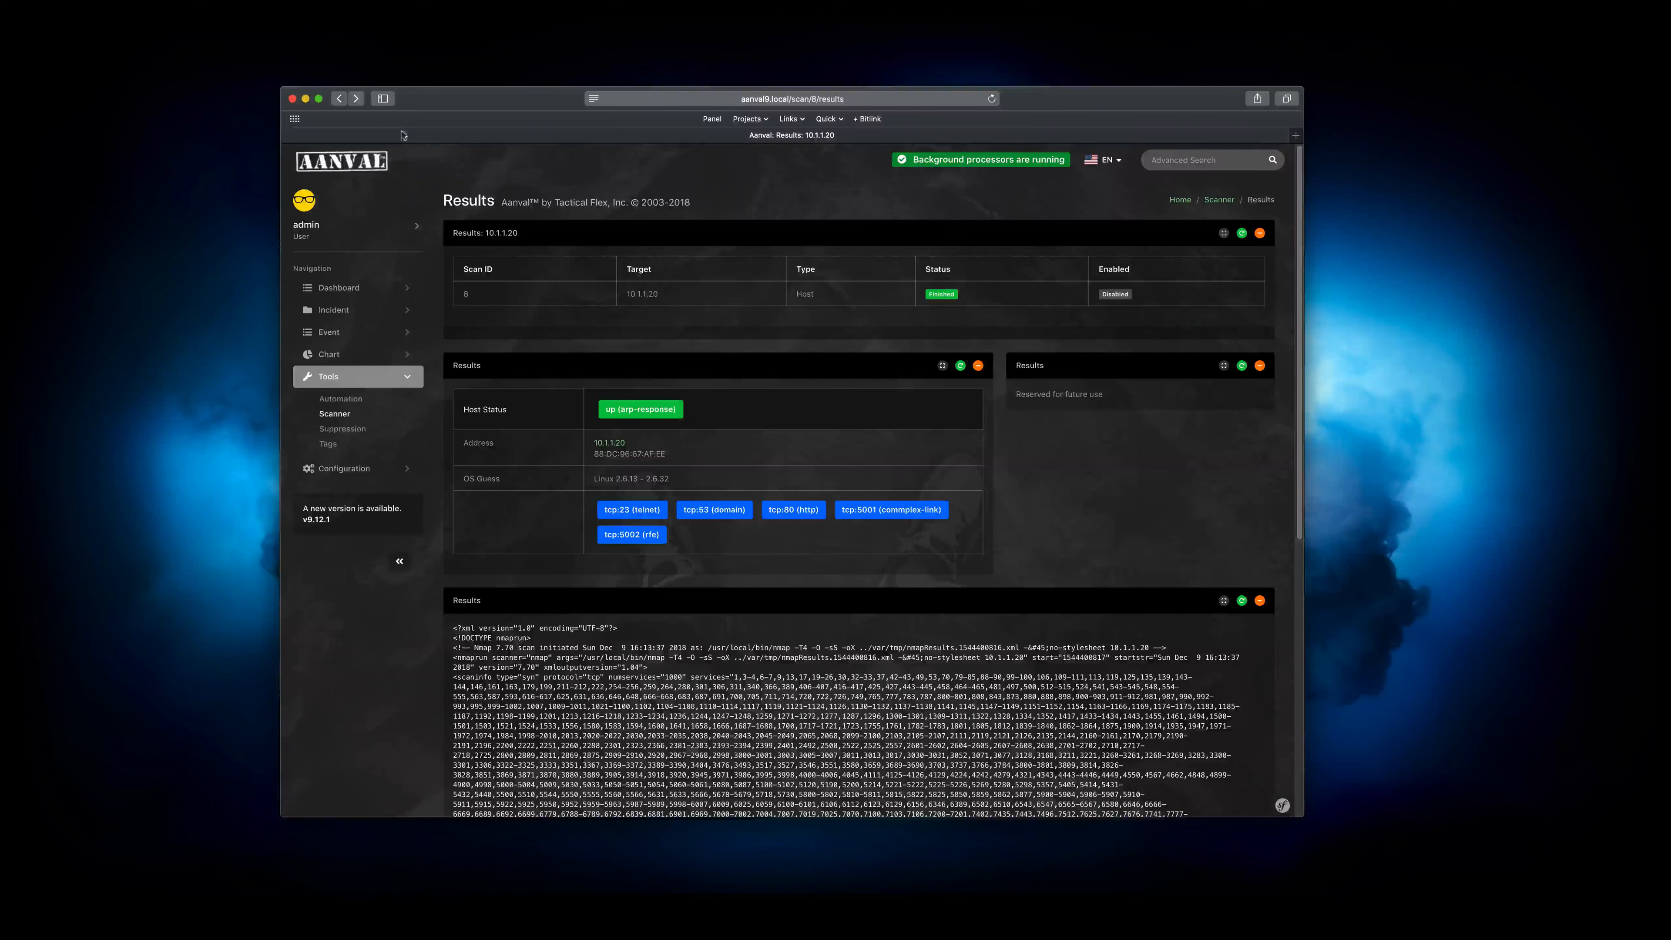
{"action": "left_click", "coordinate": [339, 98]}
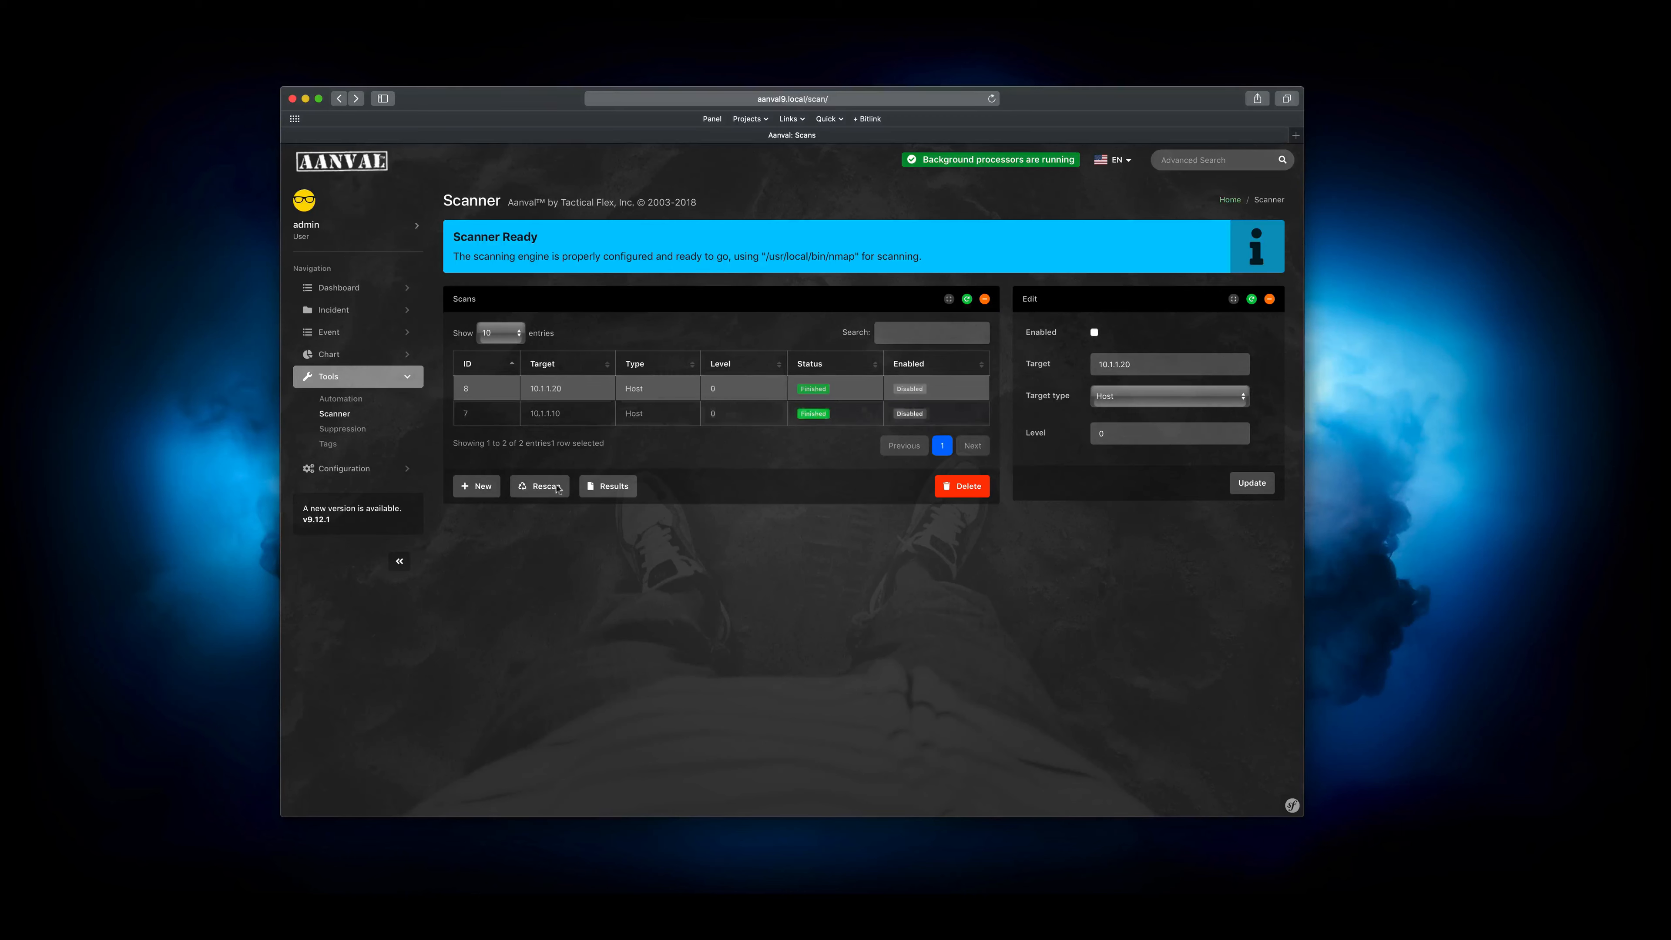
Delete the scan for target 10.1.1.10 and rescan the 10.1.1.20 host
{"action": "left_click", "coordinate": [581, 408]}
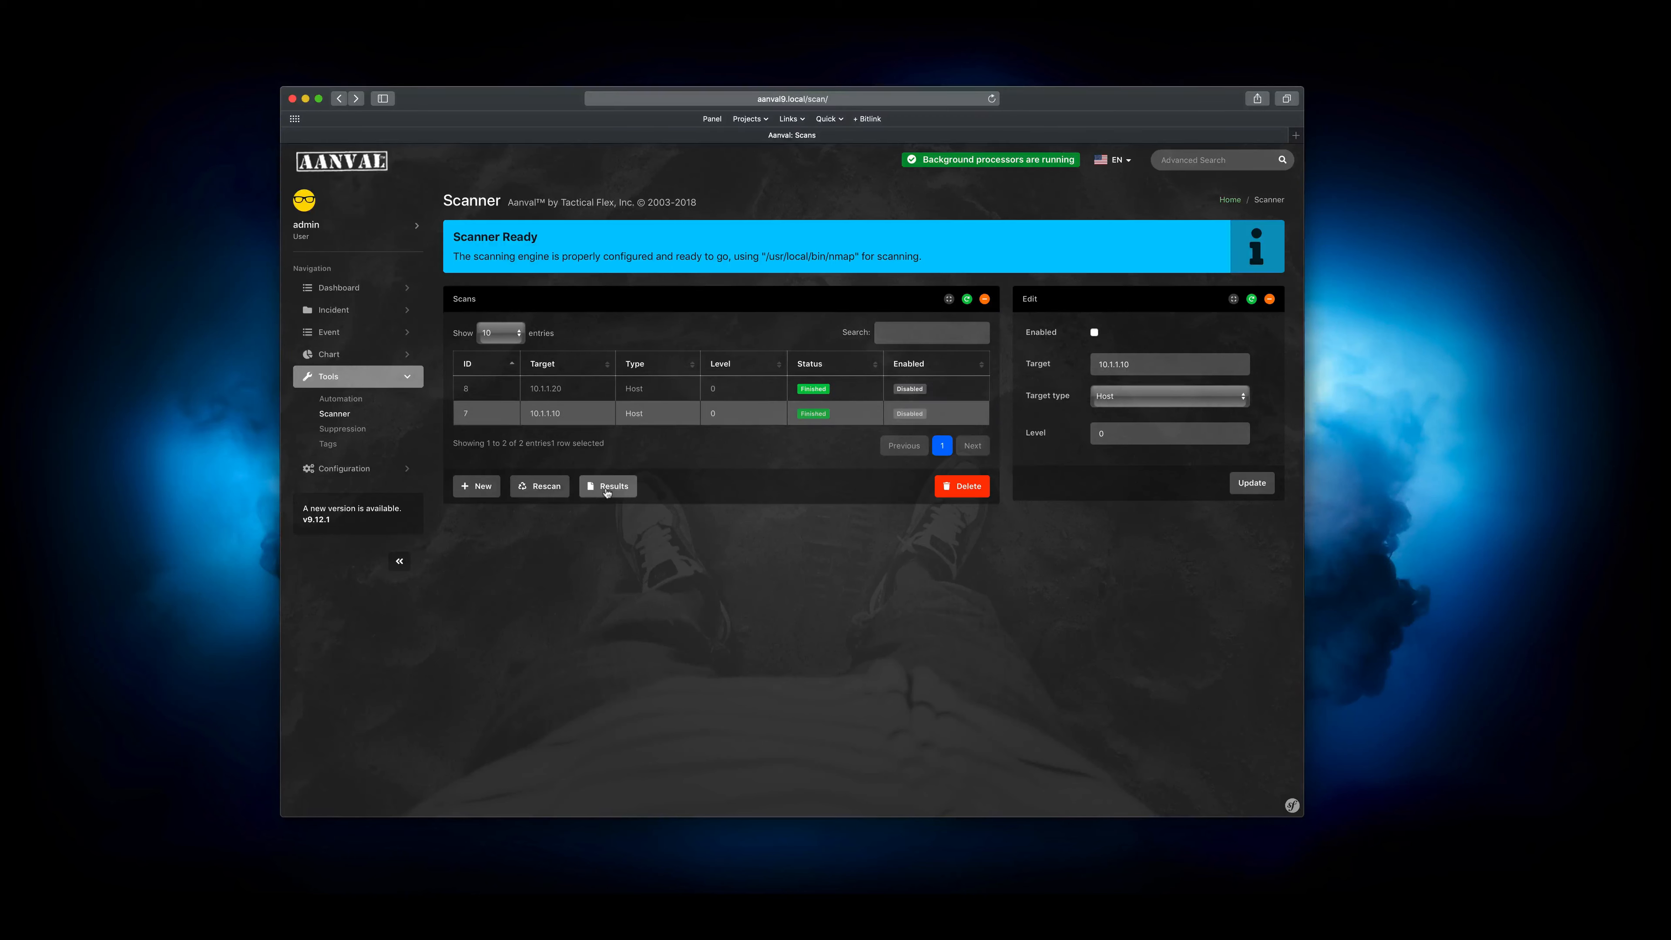
{"action": "left_click", "coordinate": [960, 487]}
{"action": "left_click", "coordinate": [921, 556]}
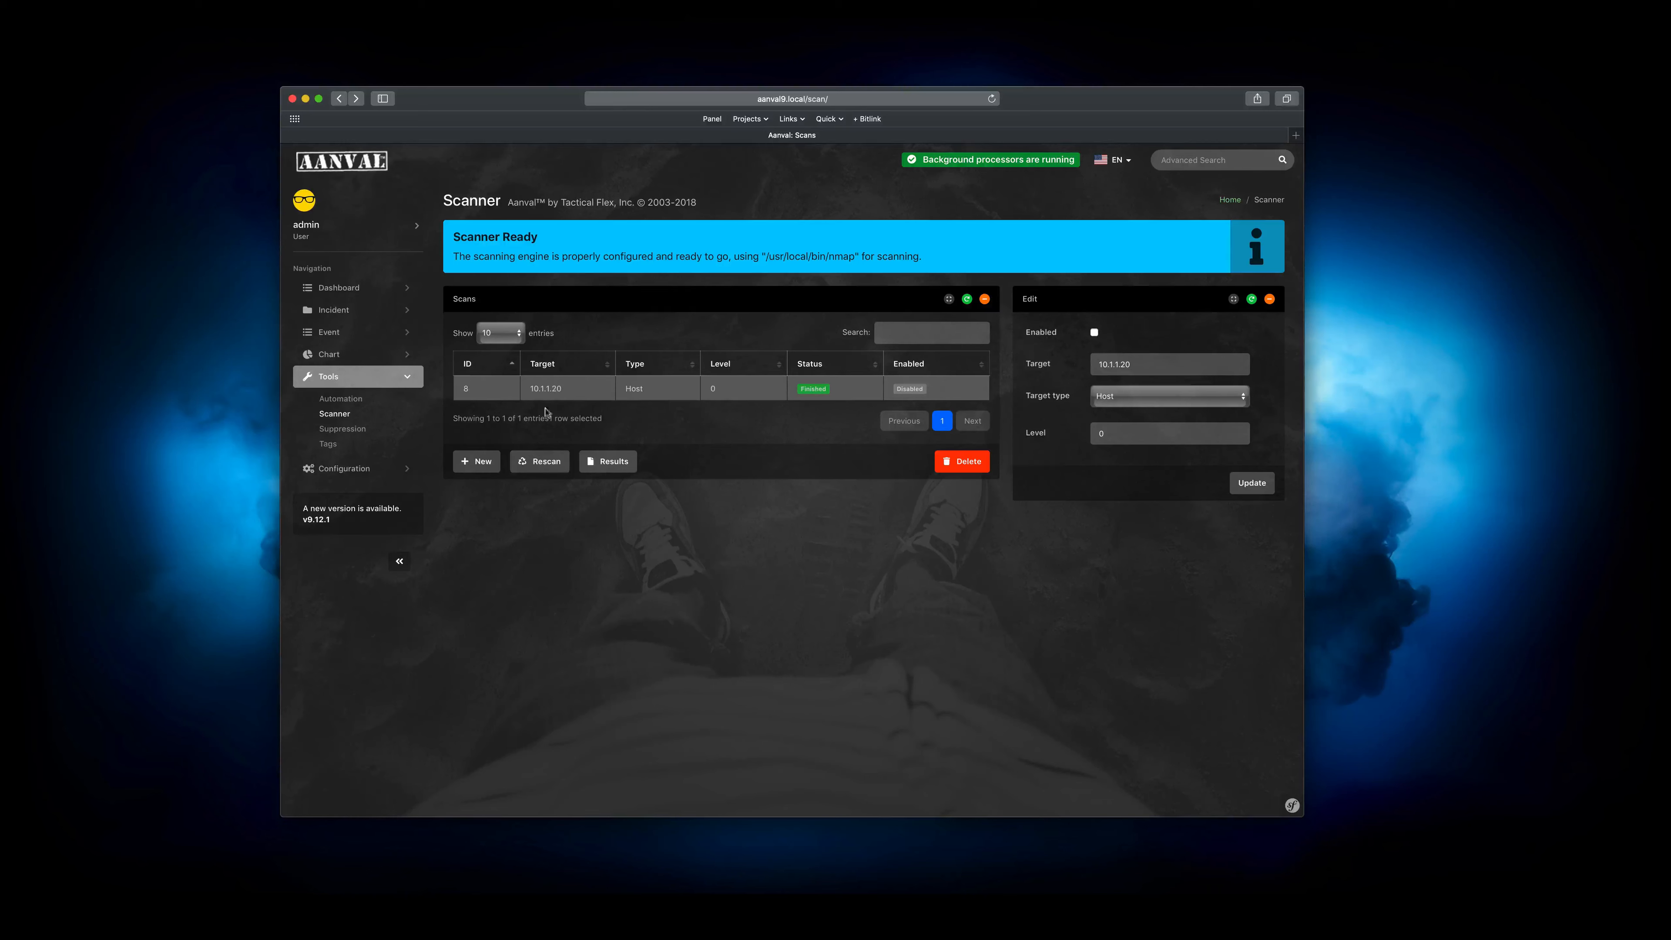
{"action": "left_click", "coordinate": [539, 463]}
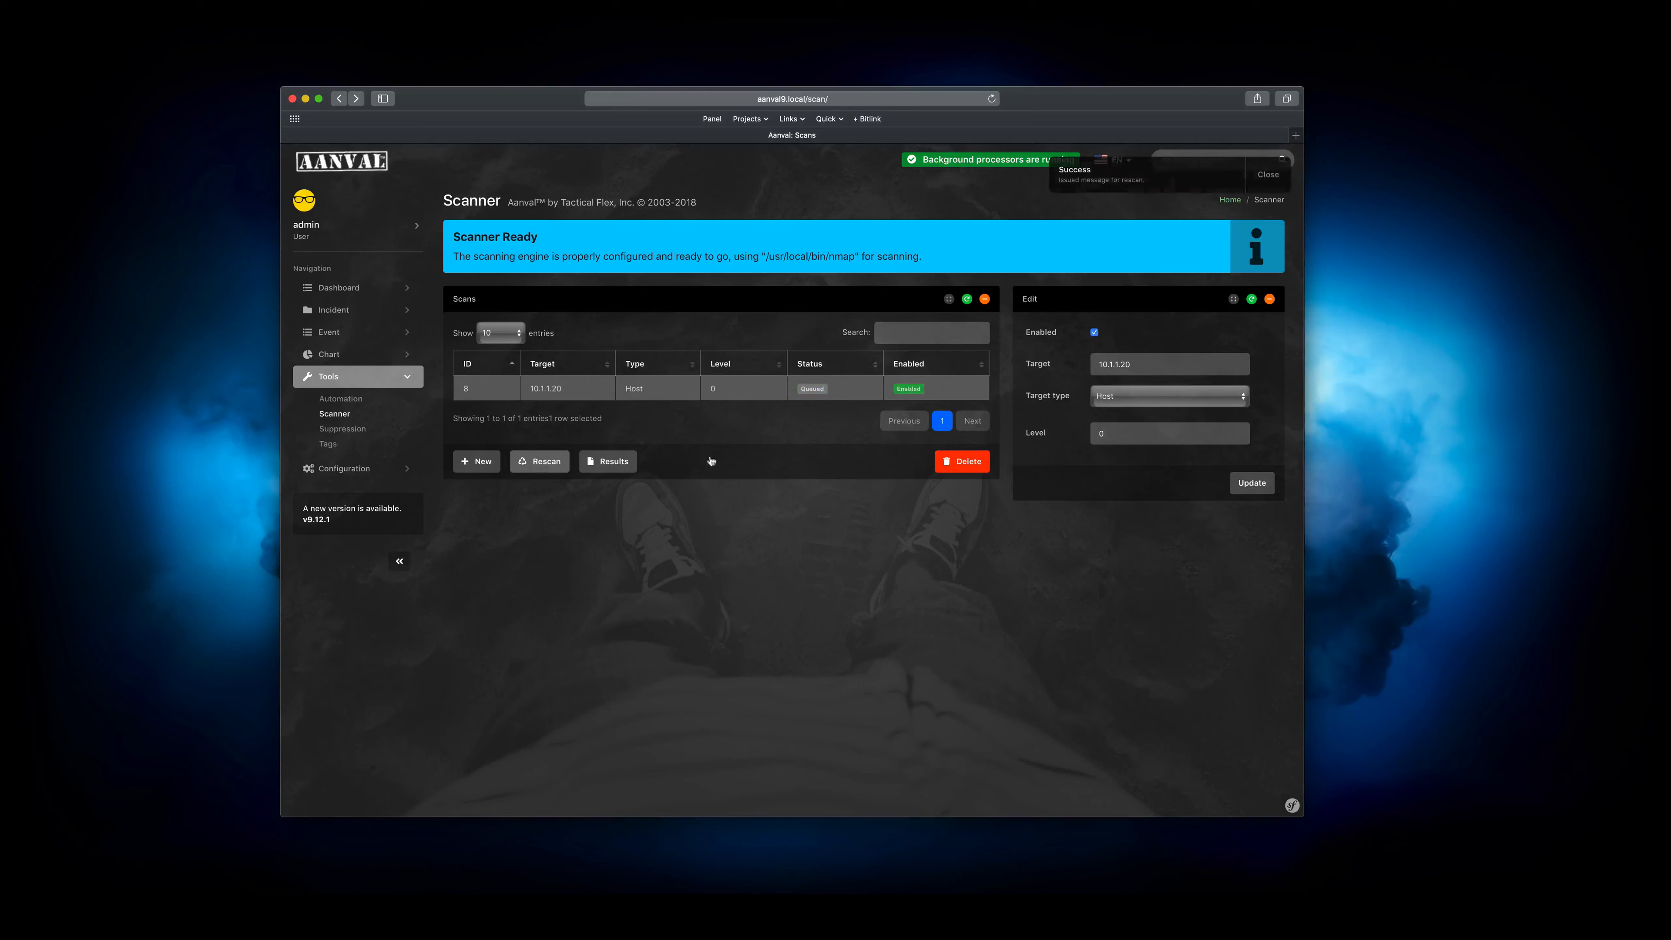